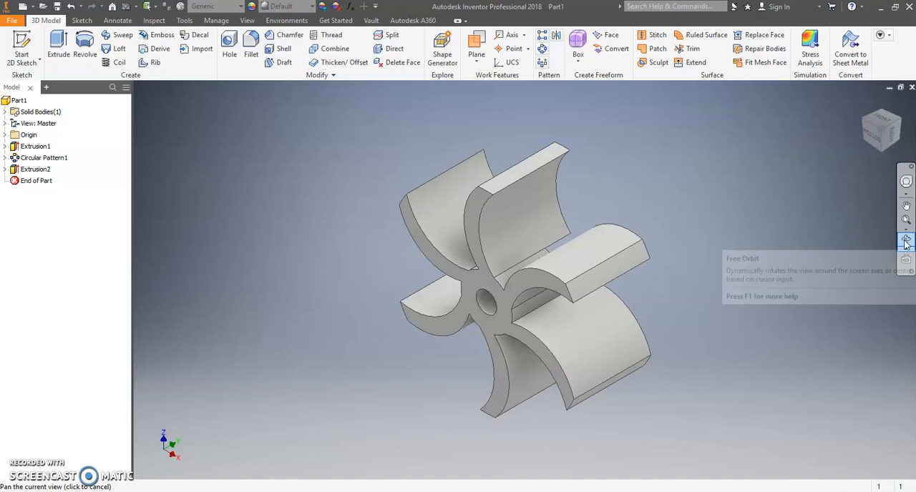
Change the circular pattern of the impeller blades to 8 occurrences over 360 degrees.
{"action": "left_click", "coordinate": [906, 242]}
{"action": "left_click_drag", "start_coordinate": [584, 271], "coordinate": [439, 253]}
{"action": "key", "text": "Escape"}
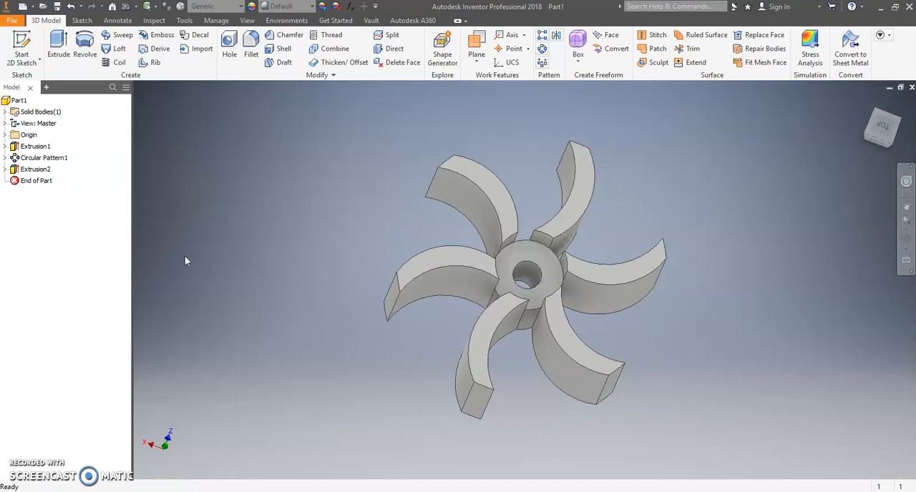
{"action": "left_click", "coordinate": [5, 159]}
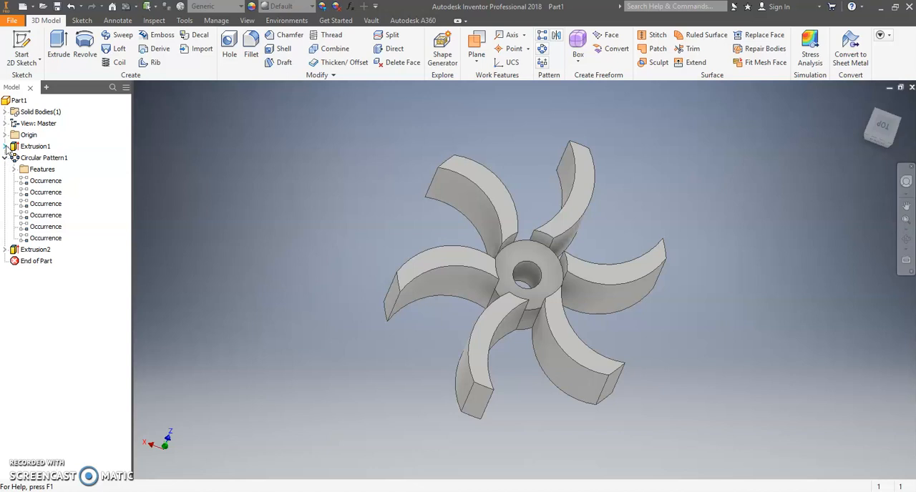
{"action": "left_click", "coordinate": [5, 146]}
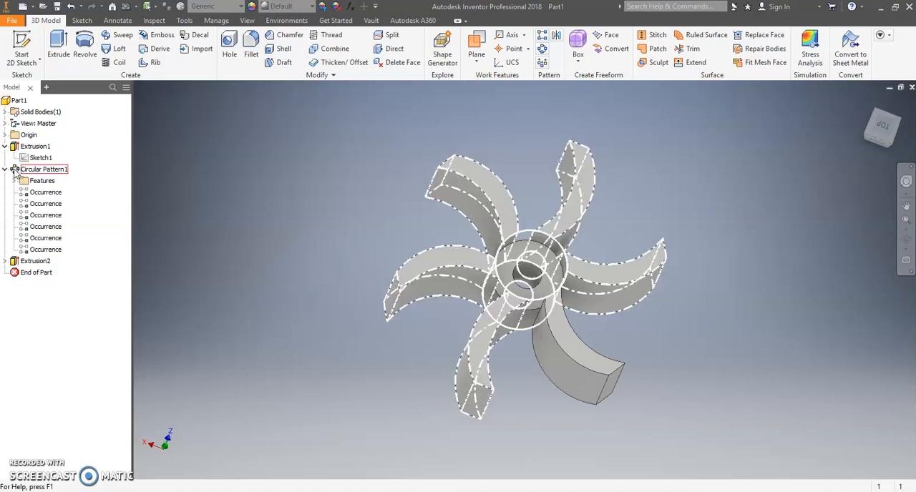
{"action": "double_click", "coordinate": [16, 172]}
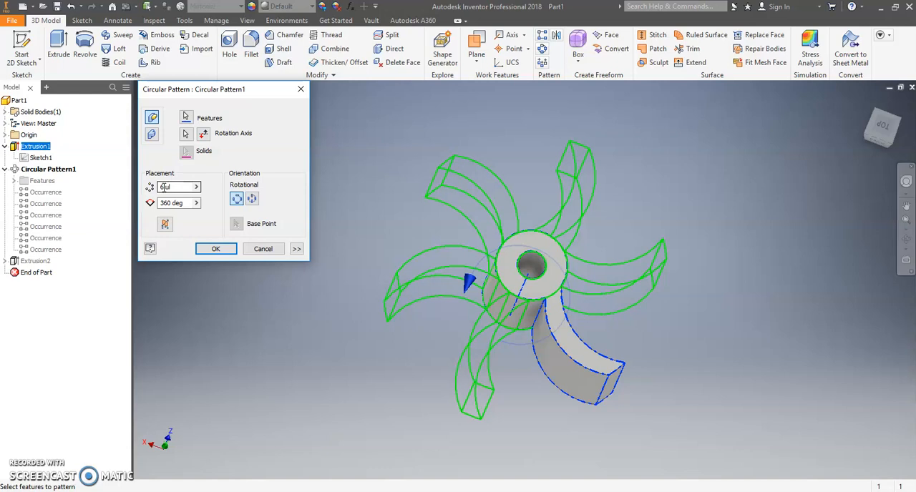
{"action": "left_click_drag", "start_coordinate": [165, 188], "coordinate": [159, 193]}
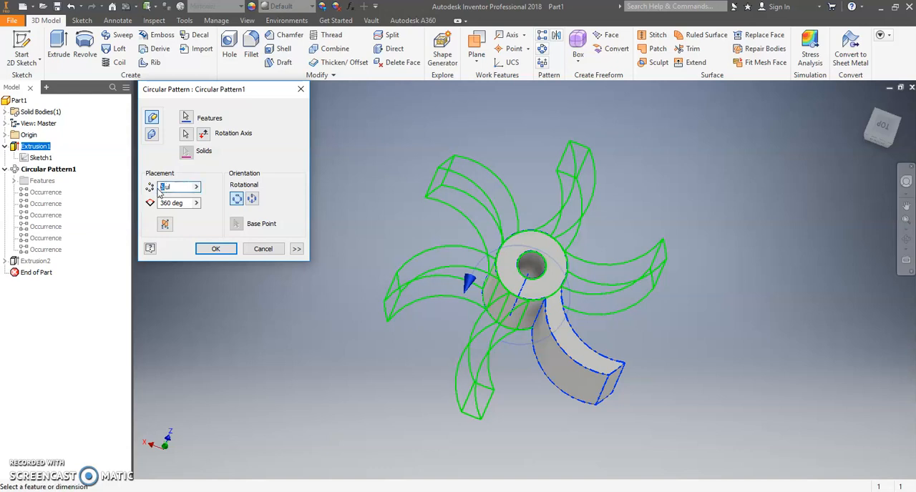
{"action": "type", "text": "3"}
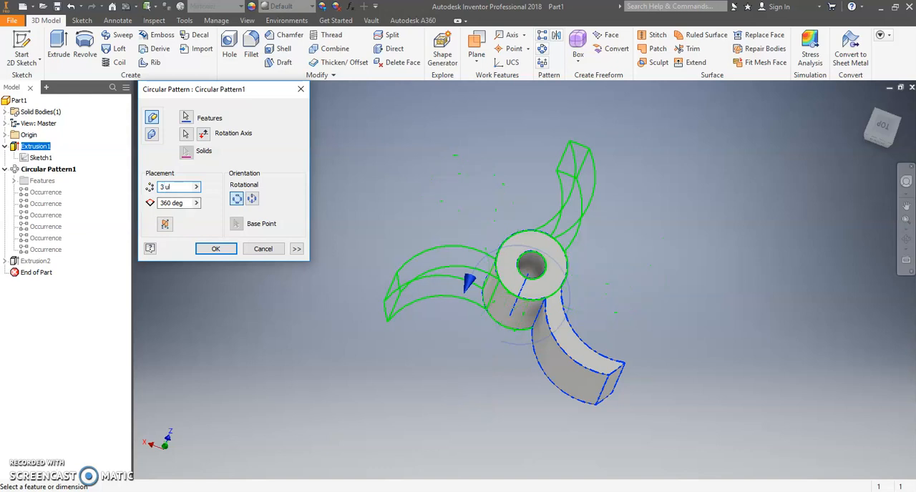
{"action": "type", "text": "6"}
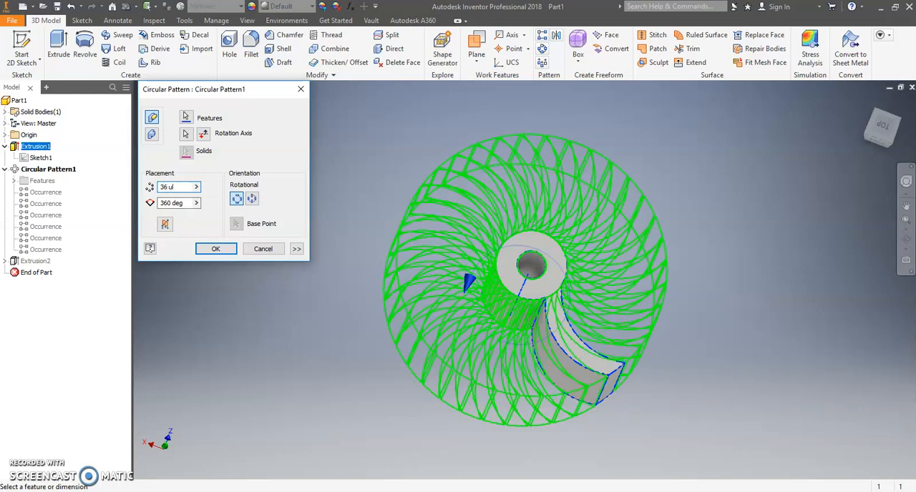
{"action": "key", "text": "BackSpace"}
{"action": "key", "text": "BackSpace"}
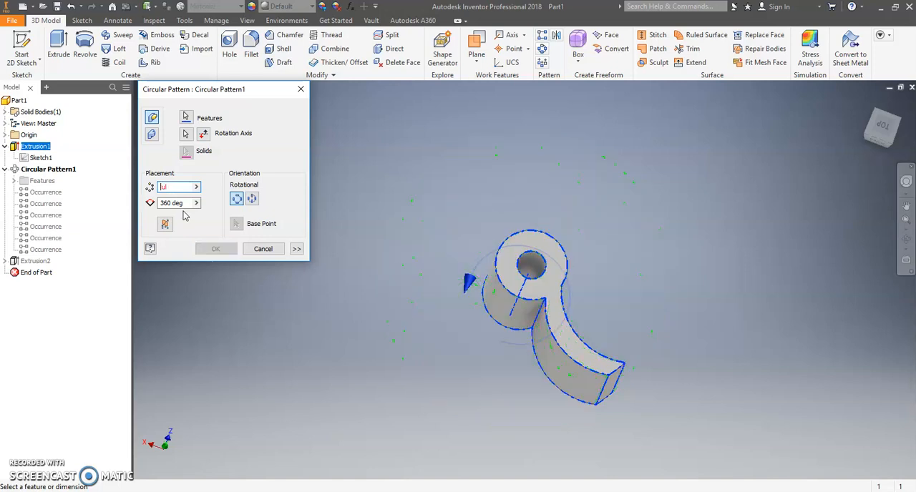
{"action": "type", "text": "8"}
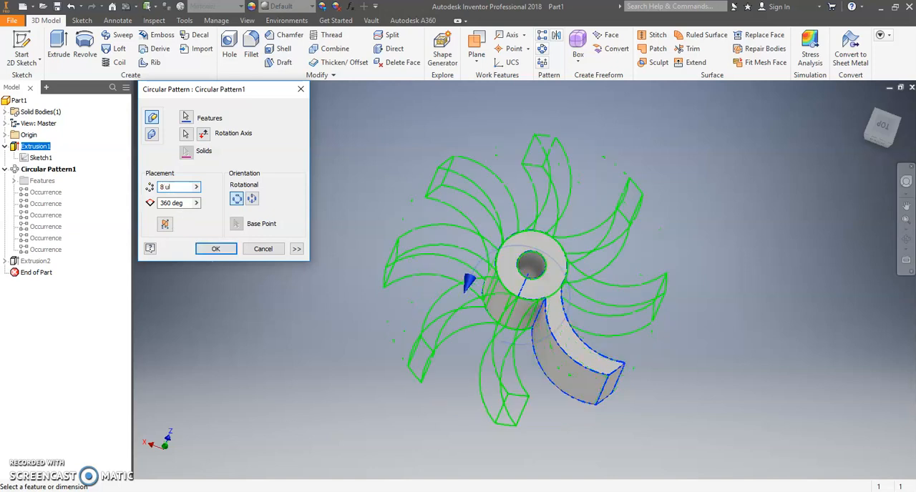
{"action": "left_click", "coordinate": [218, 248]}
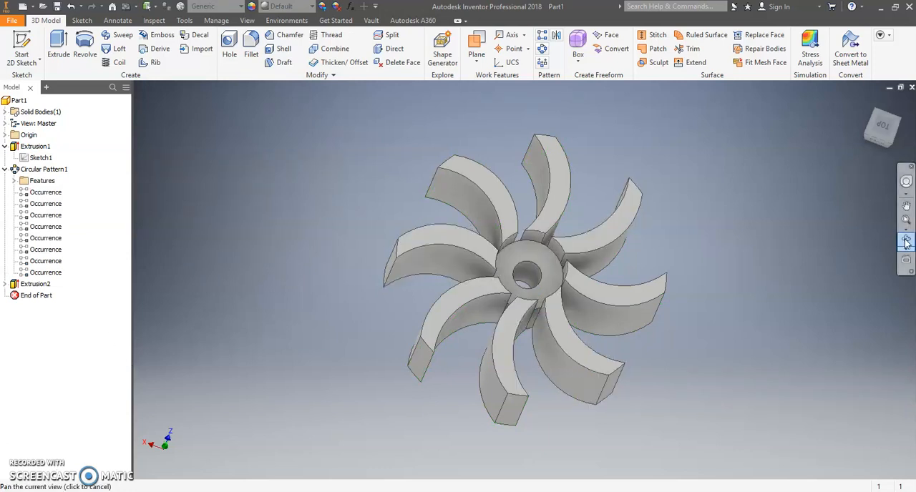
Set the blades' circular pattern to 6 occurrences.
{"action": "double_click", "coordinate": [18, 174]}
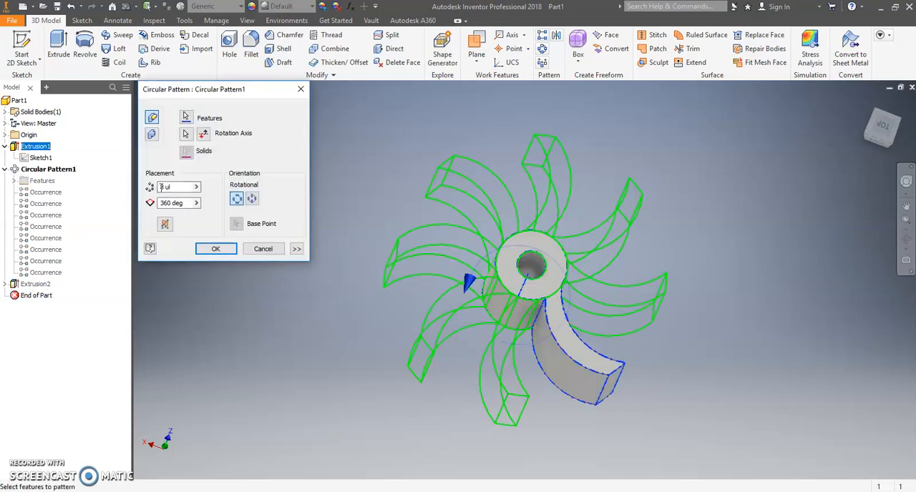
{"action": "double_click", "coordinate": [164, 187]}
{"action": "type", "text": "6"}
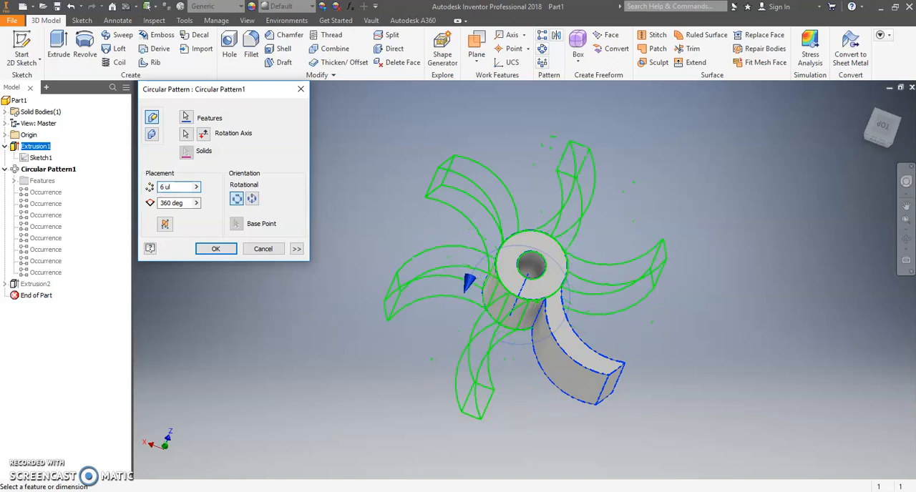
{"action": "left_click", "coordinate": [206, 251]}
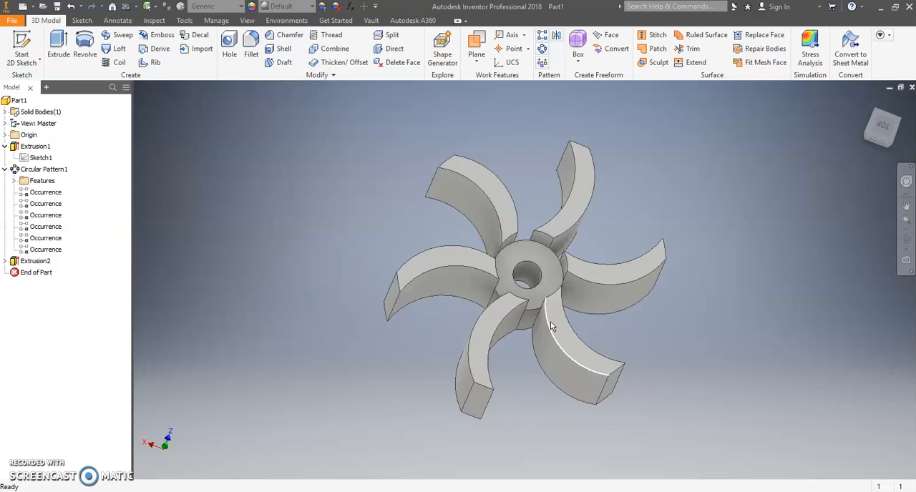
Save the part under the file name "Rush Impeller 6 open curved" in the AC Energy and Power folder.
{"action": "mouse_move", "coordinate": [569, 345]}
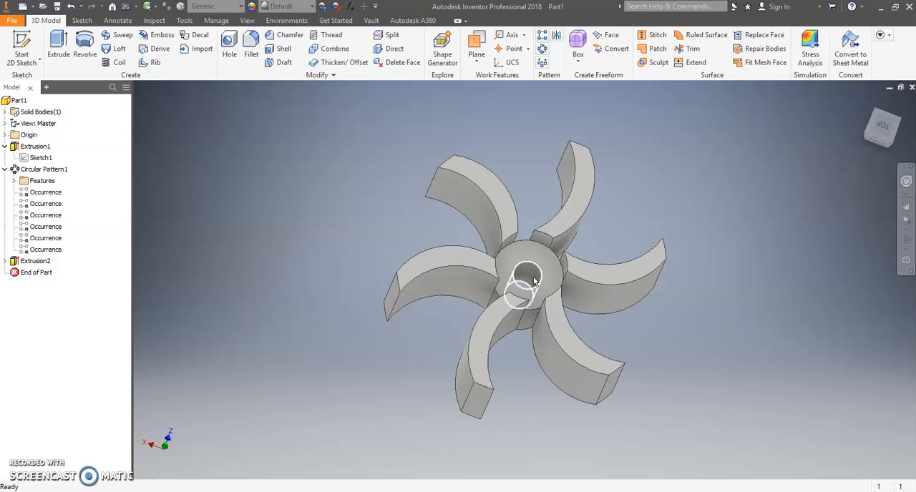
{"action": "left_click", "coordinate": [16, 22]}
{"action": "left_click", "coordinate": [37, 145]}
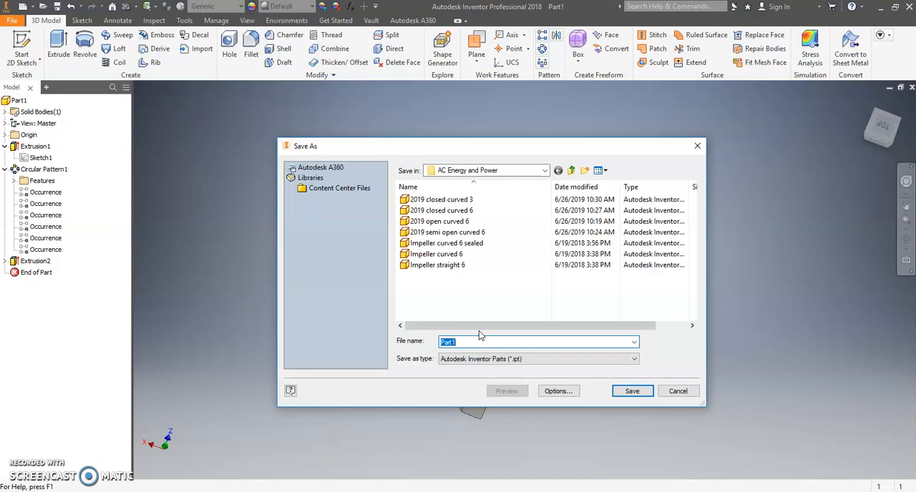
{"action": "type", "text": "Rush Impeller 6 open curv"}
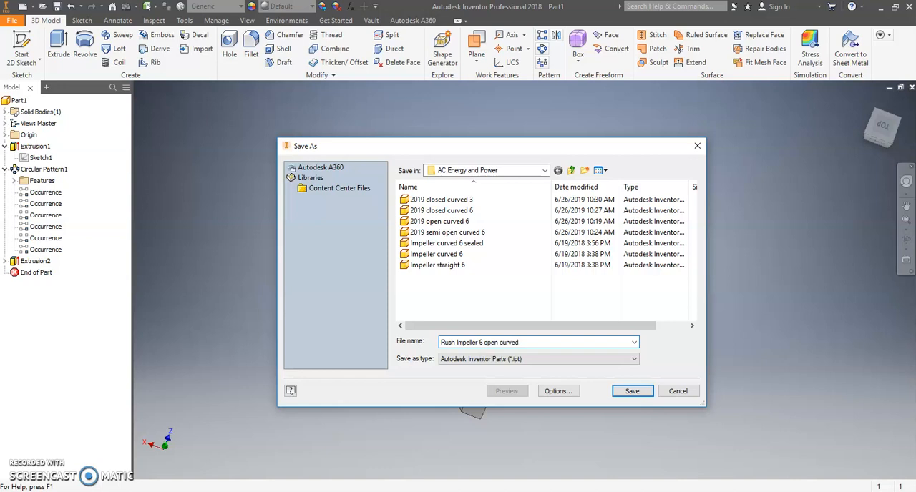
{"action": "type", "text": "ed"}
{"action": "key", "text": "Return"}
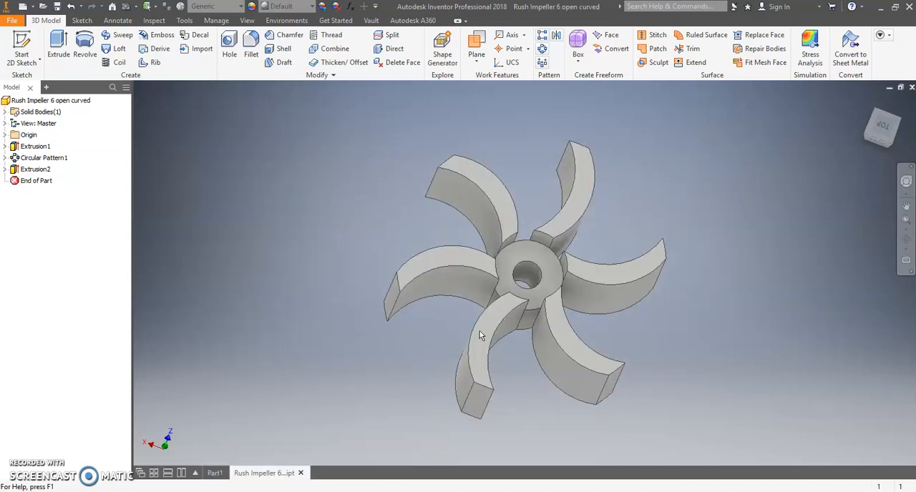
Start a 2D sketch on the impeller's flat end face around the centre hole.
{"action": "key", "text": "F6"}
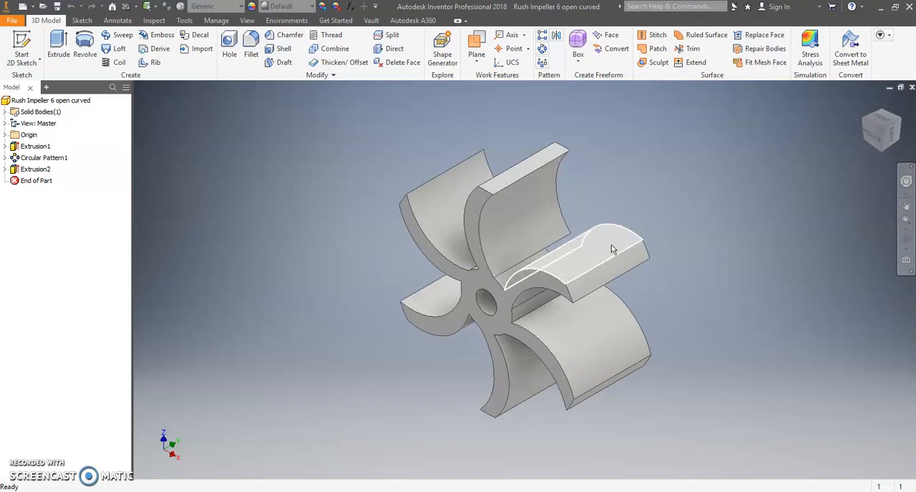
{"action": "left_click", "coordinate": [906, 241]}
{"action": "left_click_drag", "start_coordinate": [586, 272], "coordinate": [566, 237]}
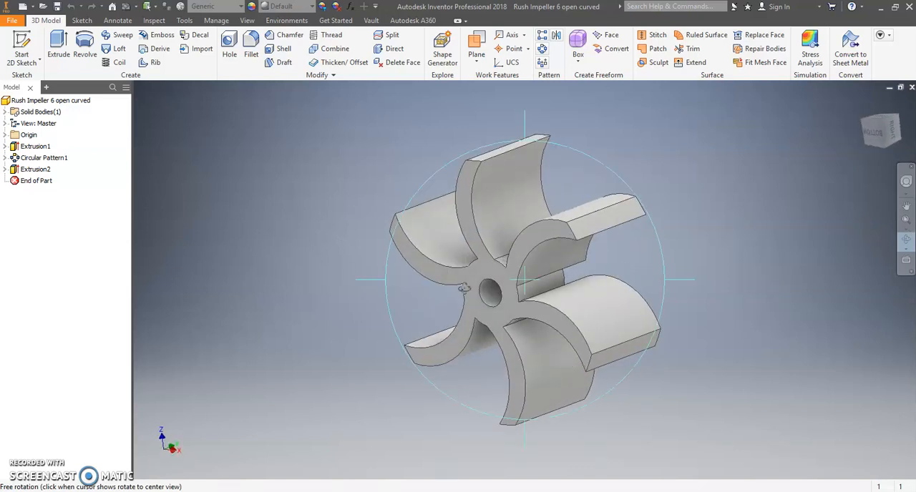
{"action": "key", "text": "Escape"}
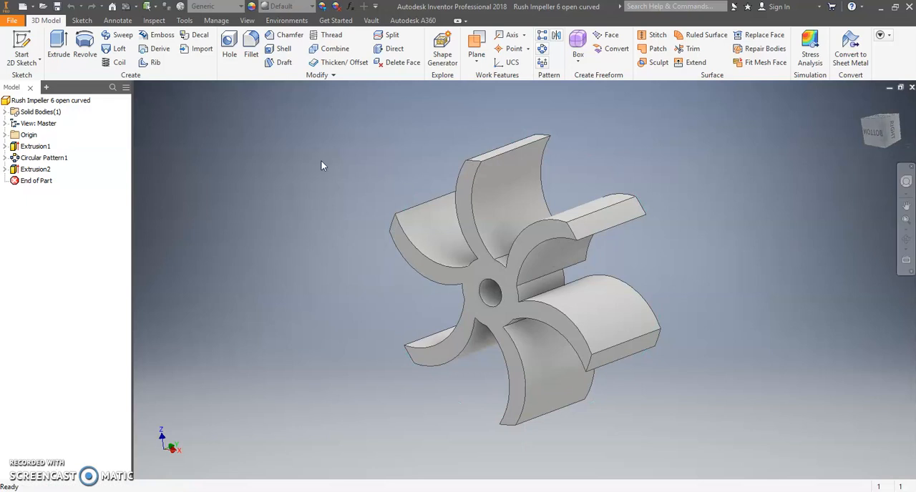
{"action": "left_click", "coordinate": [21, 51]}
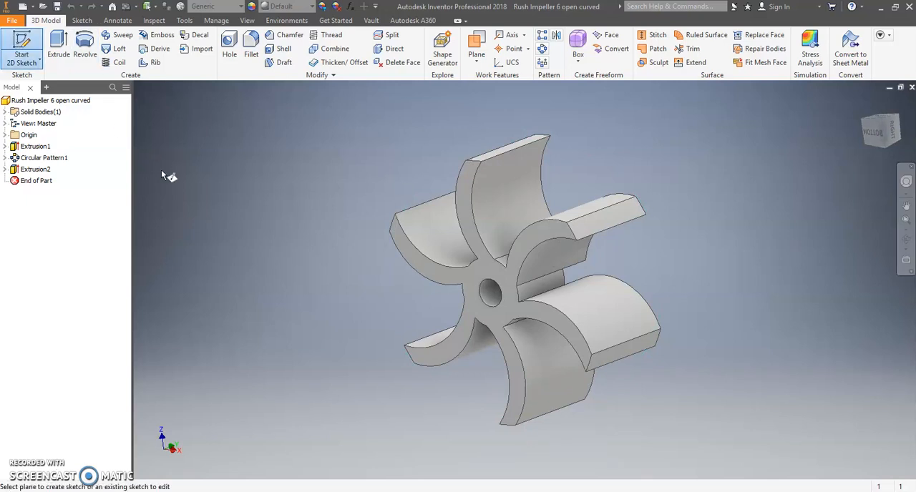
{"action": "left_click", "coordinate": [509, 282]}
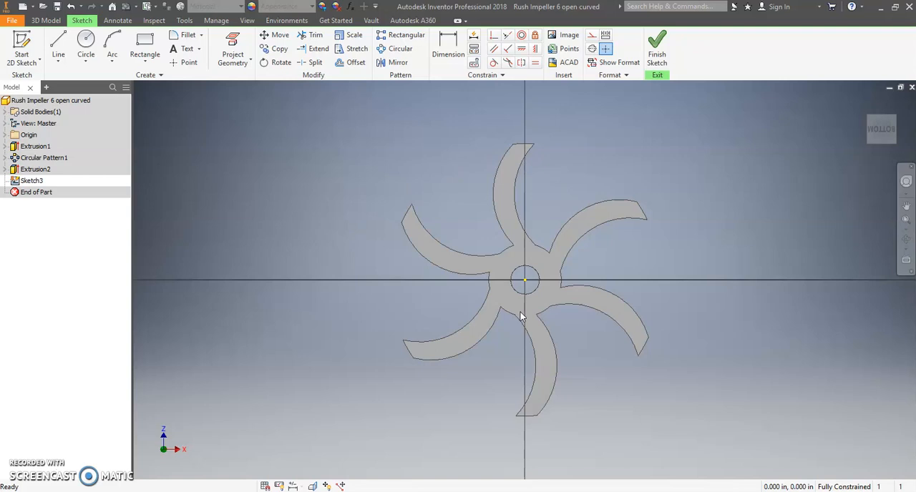
Sketch a circle of about 0.938 in diameter centred on the hub hole and reaching the outer blade tips.
{"action": "left_click", "coordinate": [87, 43]}
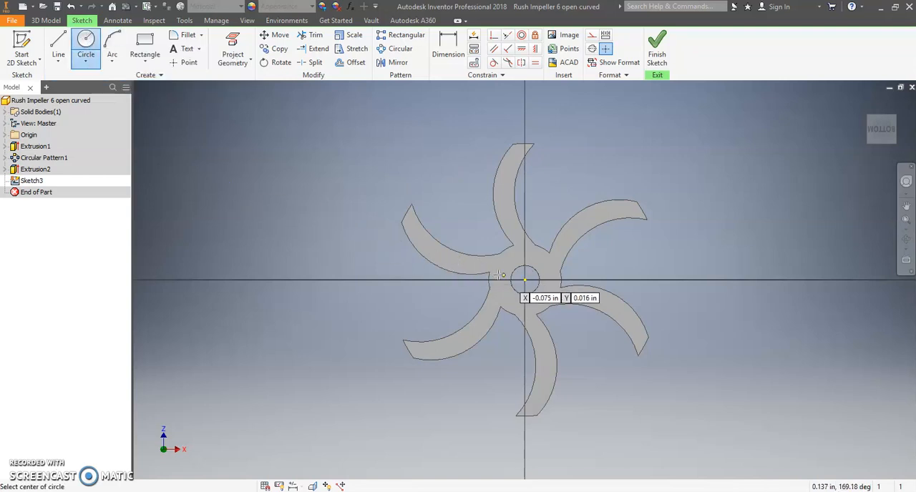
{"action": "left_click", "coordinate": [525, 280]}
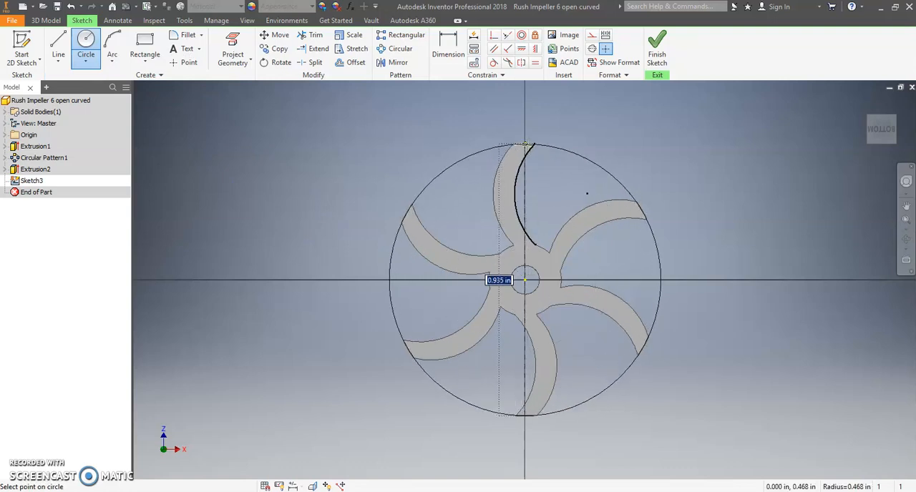
{"action": "scroll", "coordinate": [525, 145], "scroll_direction": "down", "scroll_amount": 2}
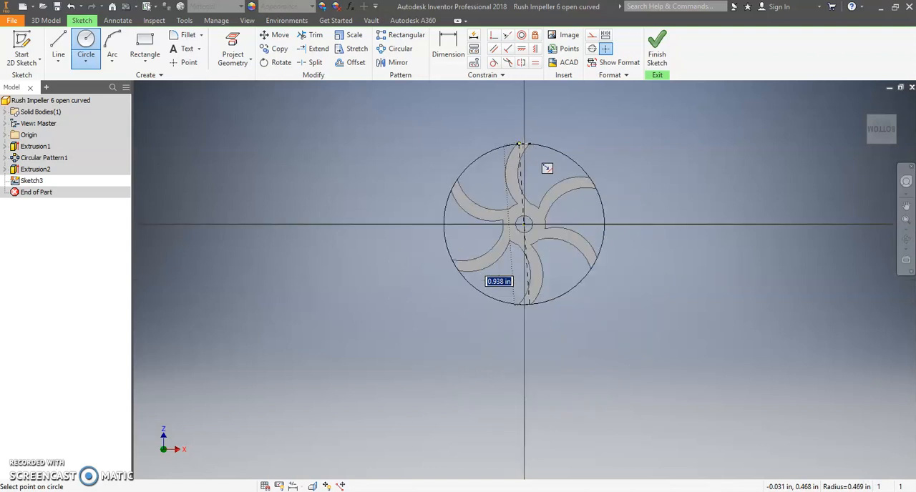
{"action": "scroll", "coordinate": [525, 145], "scroll_direction": "up", "scroll_amount": 6}
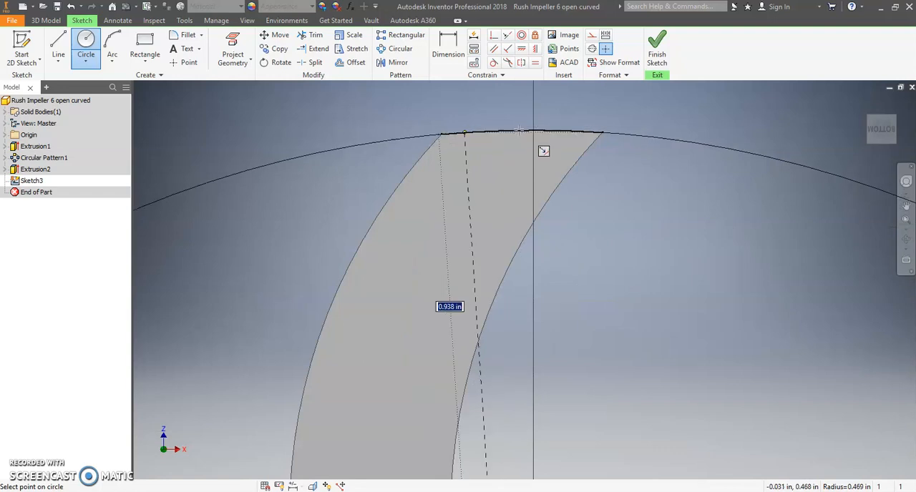
{"action": "scroll", "coordinate": [518, 132], "scroll_direction": "down", "scroll_amount": 3}
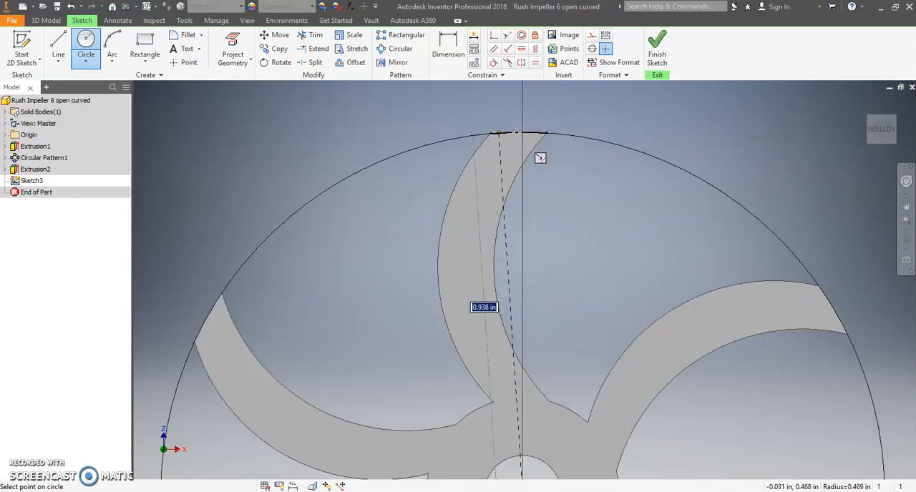
{"action": "left_click", "coordinate": [517, 134]}
{"action": "scroll", "coordinate": [497, 226], "scroll_direction": "down", "scroll_amount": 4}
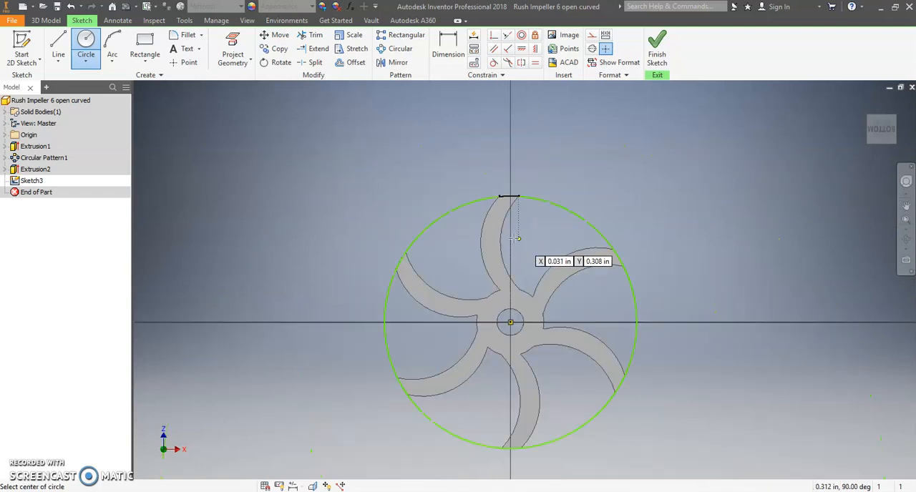
{"action": "right_click", "coordinate": [607, 178]}
{"action": "left_click", "coordinate": [644, 181]}
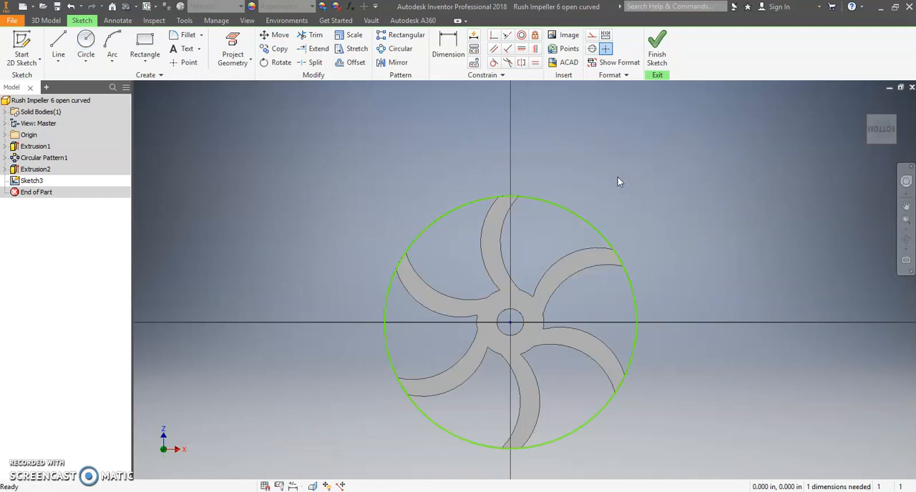
Dimension the outer circle's diameter, accepting the proposed value.
{"action": "left_click", "coordinate": [456, 50]}
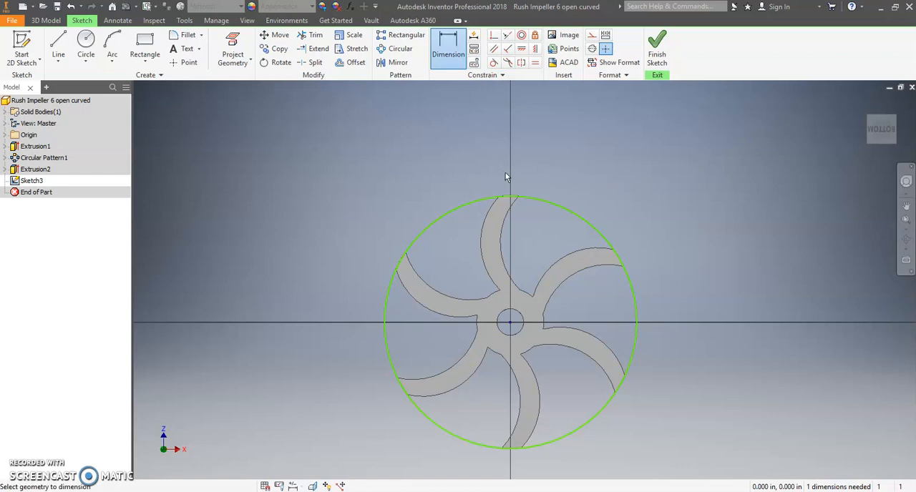
{"action": "left_click", "coordinate": [565, 208]}
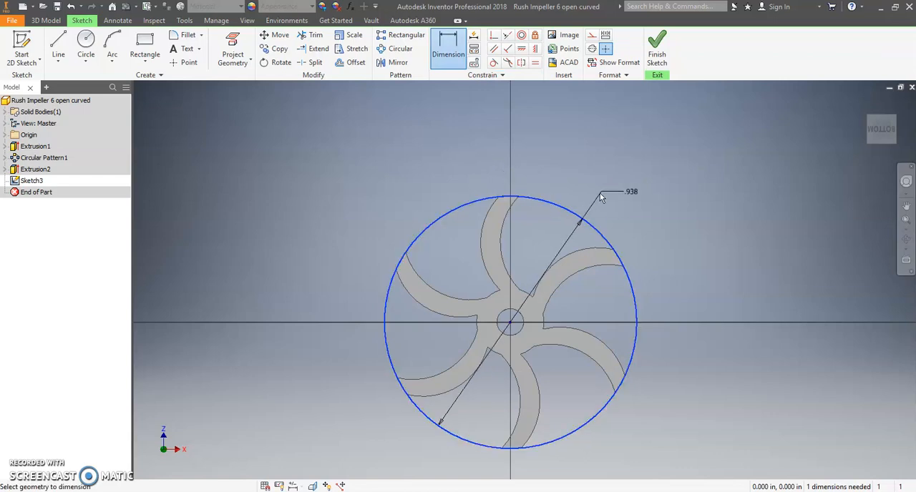
{"action": "left_click", "coordinate": [646, 185]}
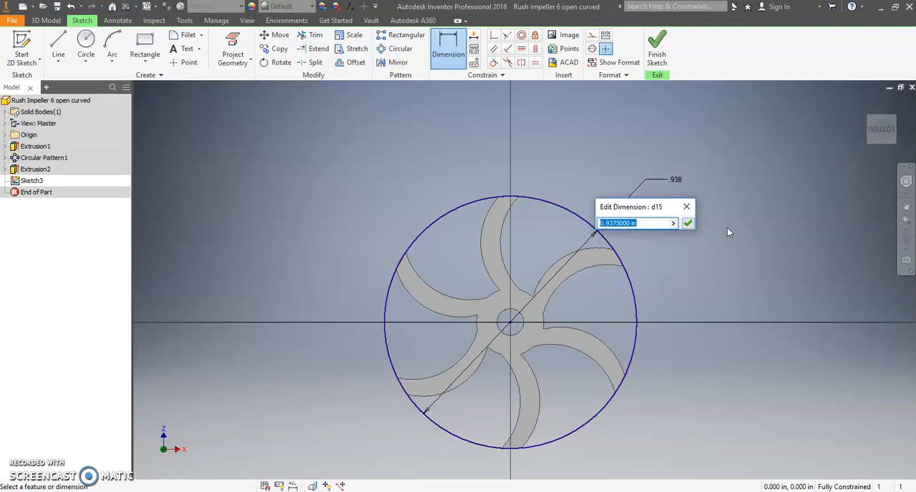
{"action": "left_click", "coordinate": [689, 224]}
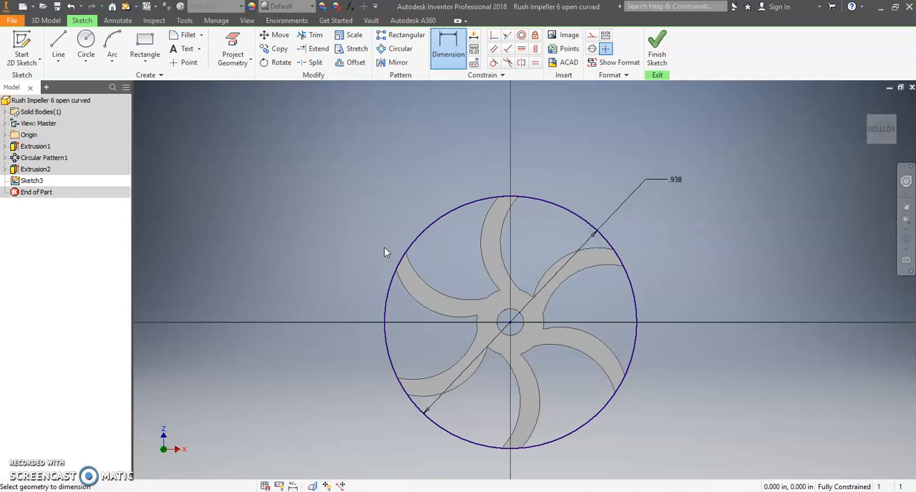
{"action": "right_click", "coordinate": [340, 179]}
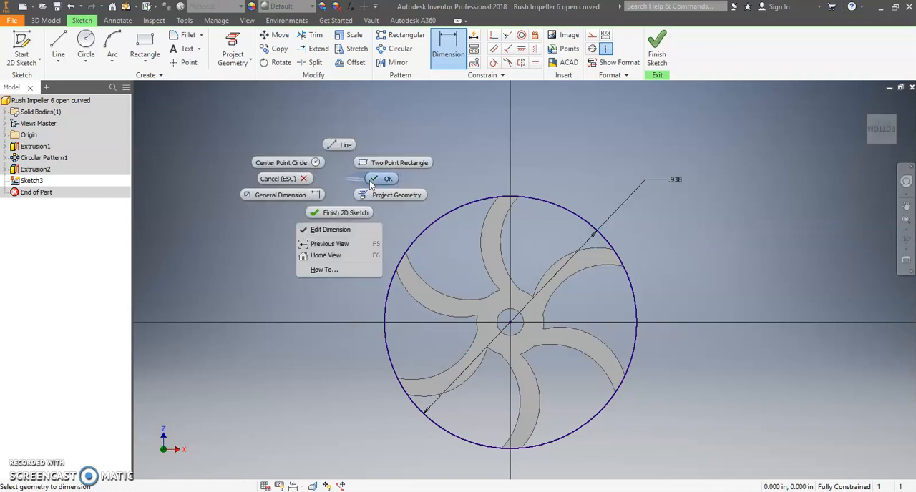
{"action": "left_click", "coordinate": [369, 182]}
Finish the sketch and extrude the 0.938 in circle 1/16 in towards the blades as a joined disc.
{"action": "right_click", "coordinate": [309, 206]}
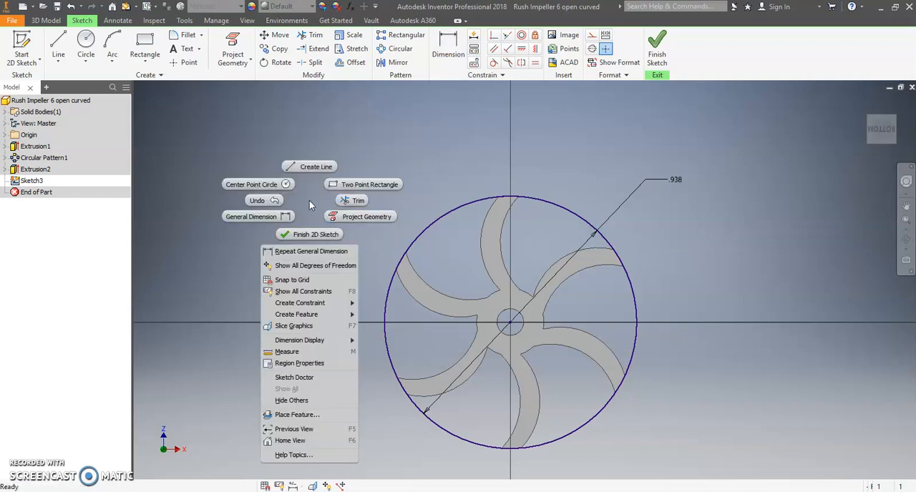
{"action": "left_click", "coordinate": [310, 234]}
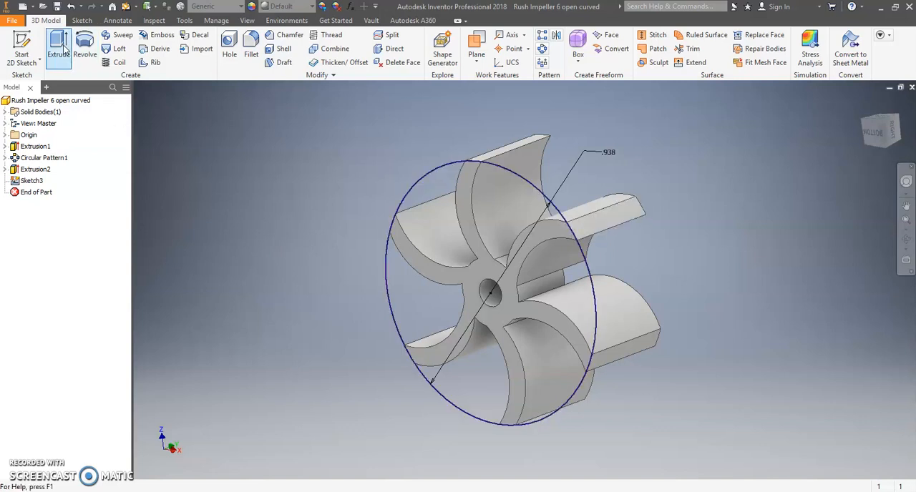
{"action": "left_click", "coordinate": [64, 51]}
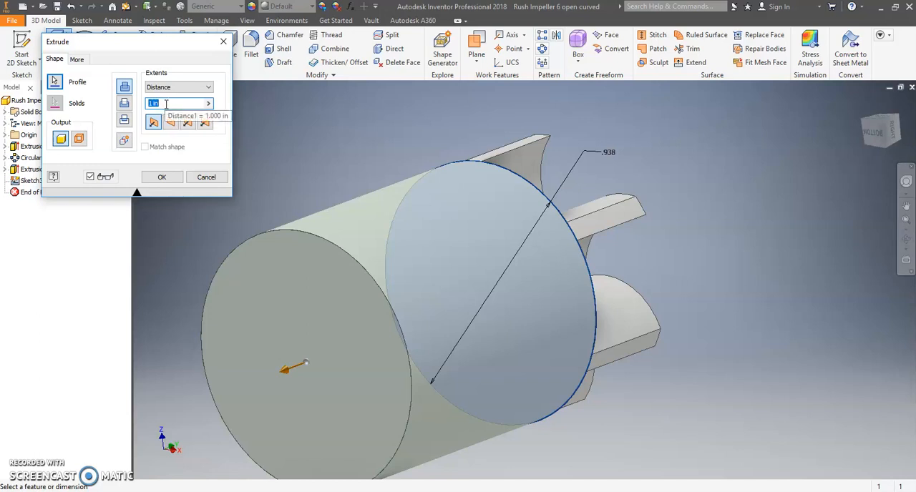
{"action": "type", "text": "1/16"}
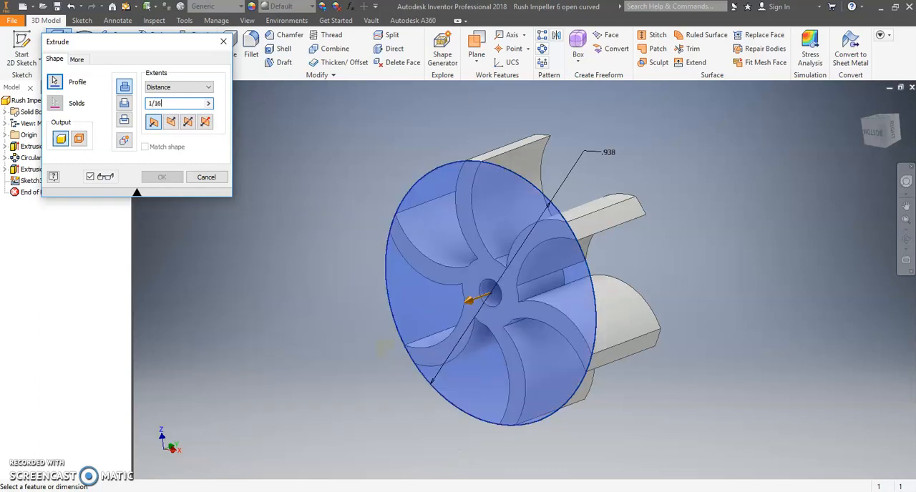
{"action": "left_click", "coordinate": [906, 239]}
{"action": "left_click_drag", "start_coordinate": [630, 260], "coordinate": [598, 293]}
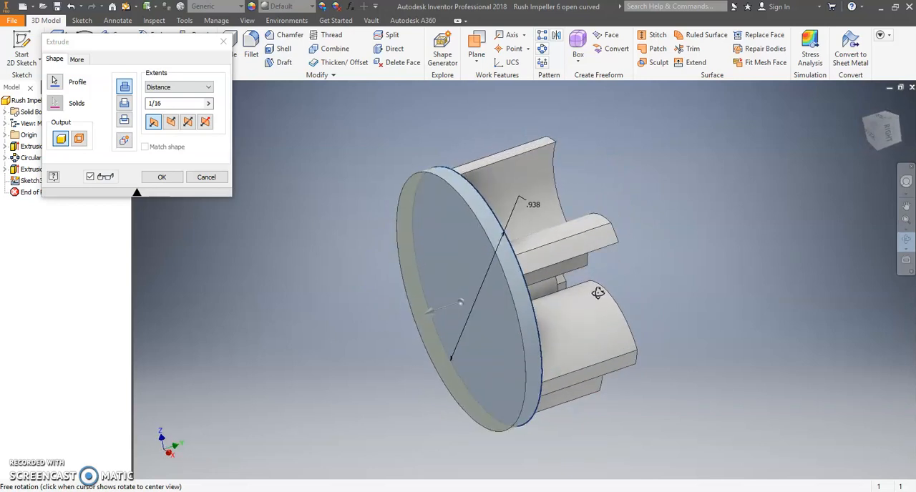
{"action": "left_click", "coordinate": [171, 123]}
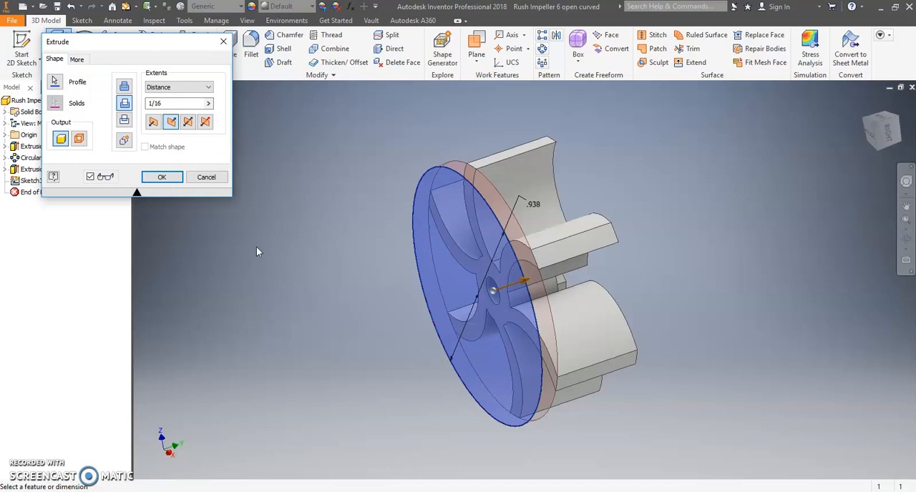
{"action": "left_click", "coordinate": [123, 89]}
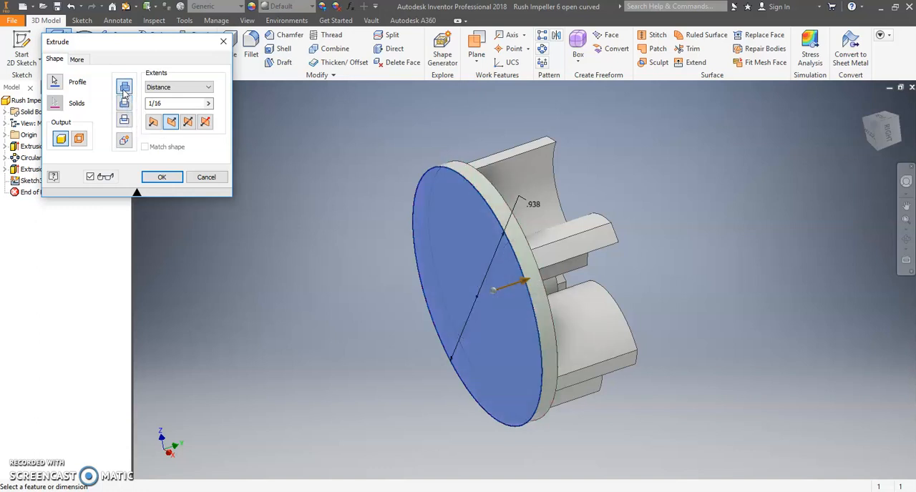
{"action": "left_click", "coordinate": [906, 241]}
{"action": "left_click_drag", "start_coordinate": [644, 308], "coordinate": [647, 345]}
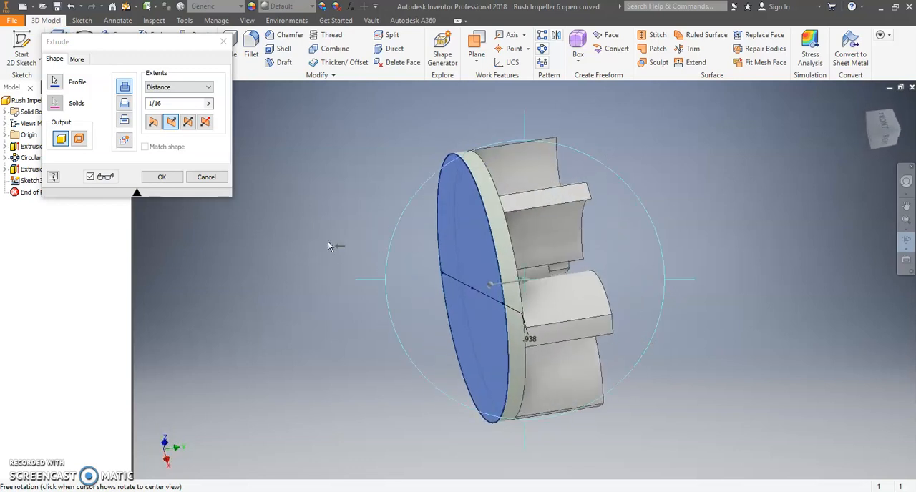
{"action": "left_click", "coordinate": [161, 177]}
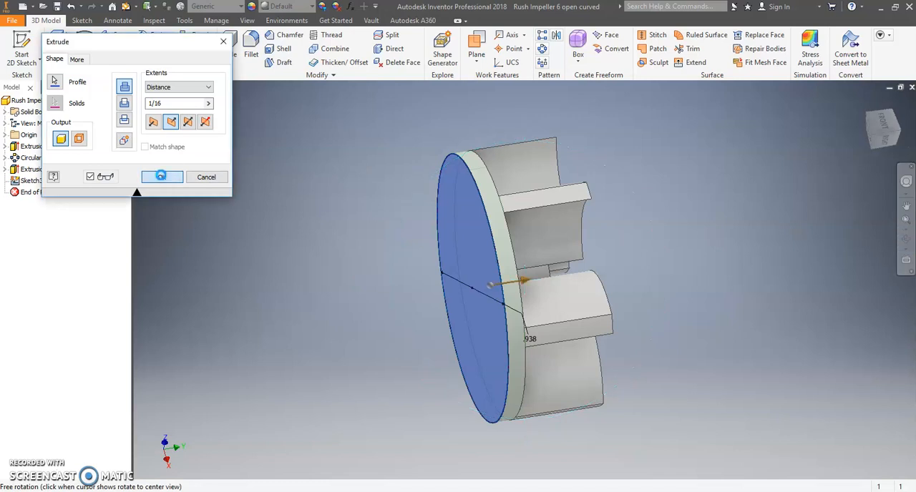
Start a 2D sketch on the disc's flat outer face and project the hub hole's edge onto it.
{"action": "left_click", "coordinate": [907, 243]}
{"action": "left_click_drag", "start_coordinate": [646, 241], "coordinate": [479, 292]}
{"action": "left_click", "coordinate": [907, 243]}
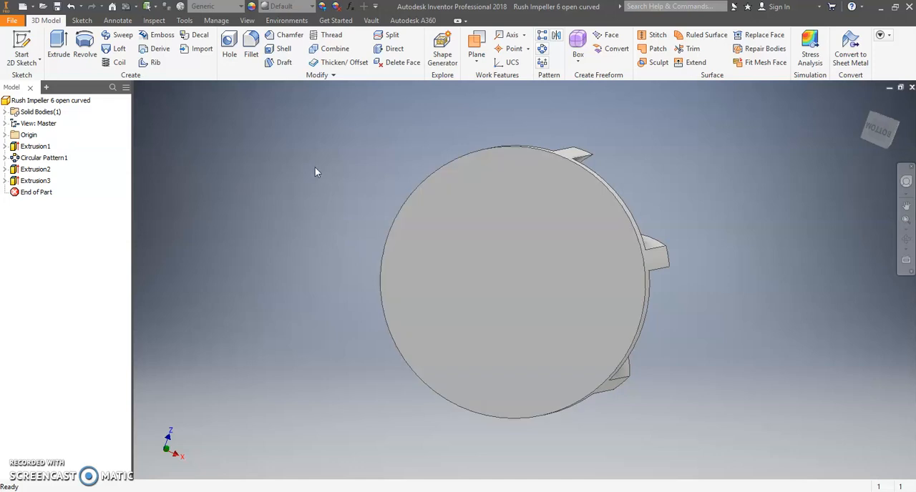
{"action": "left_click", "coordinate": [22, 45]}
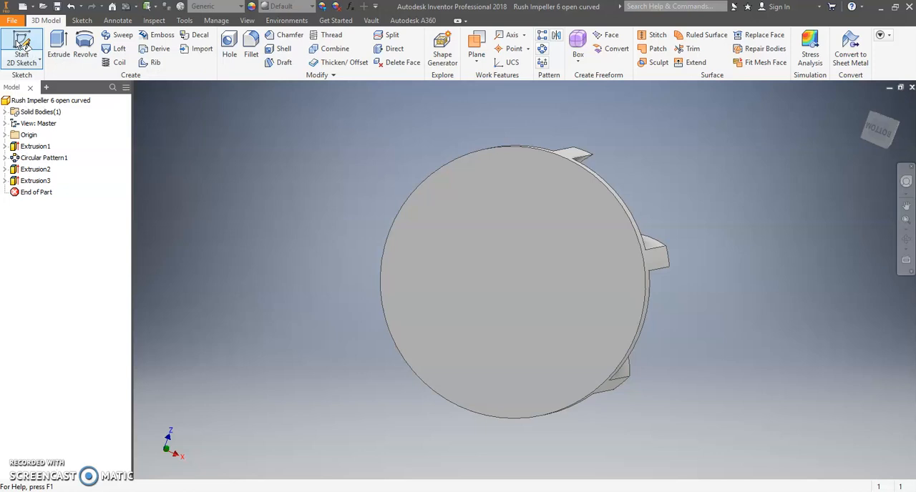
{"action": "left_click", "coordinate": [493, 253]}
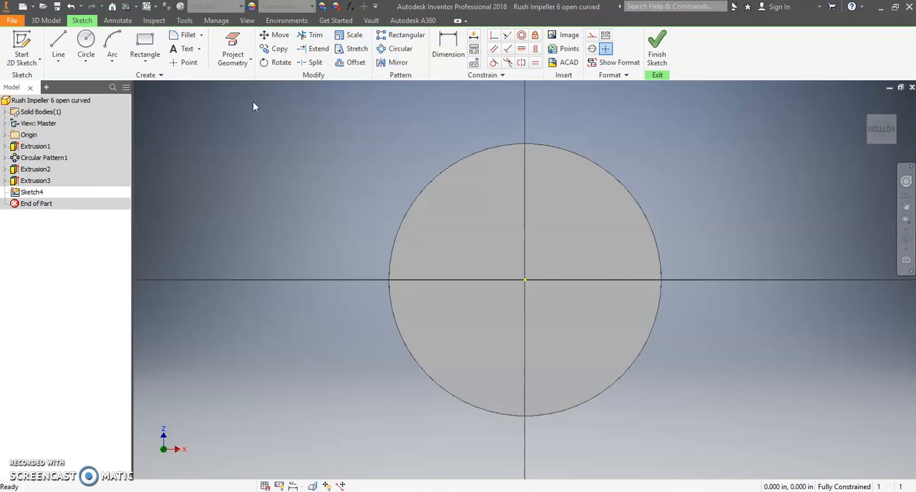
{"action": "left_click", "coordinate": [229, 47]}
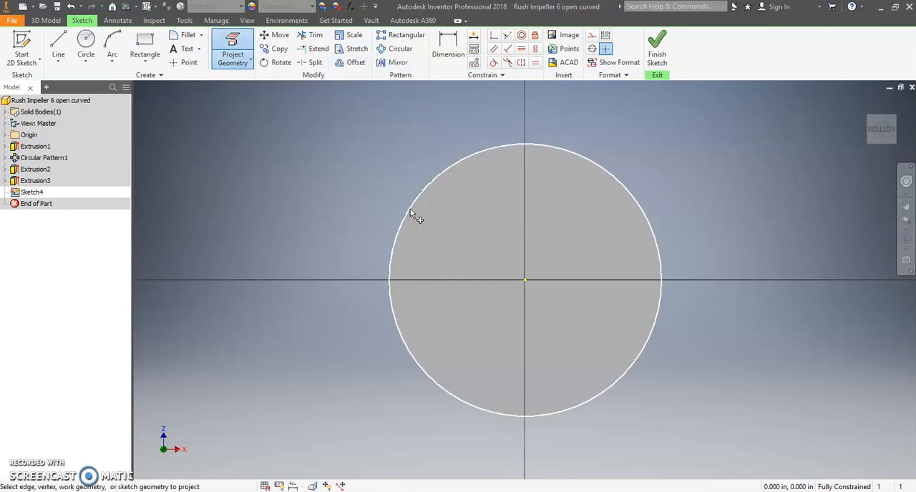
{"action": "left_click", "coordinate": [536, 278]}
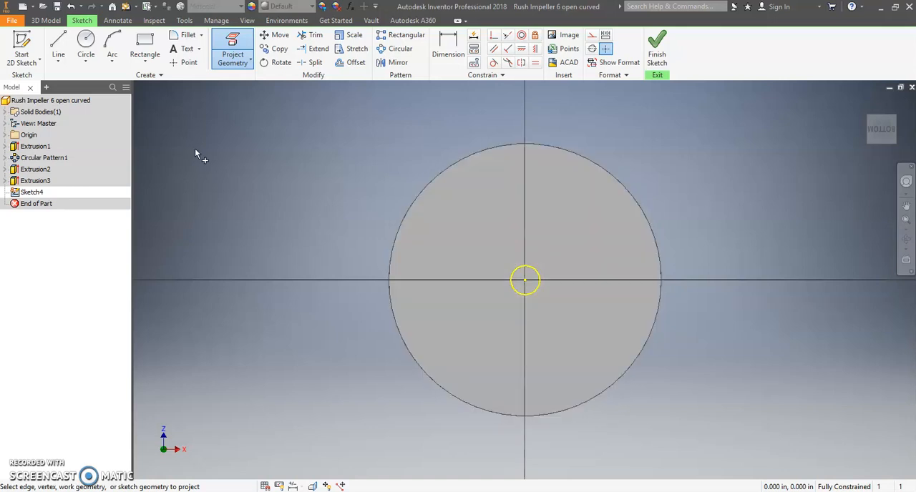
{"action": "right_click", "coordinate": [234, 165]}
{"action": "left_click", "coordinate": [279, 167]}
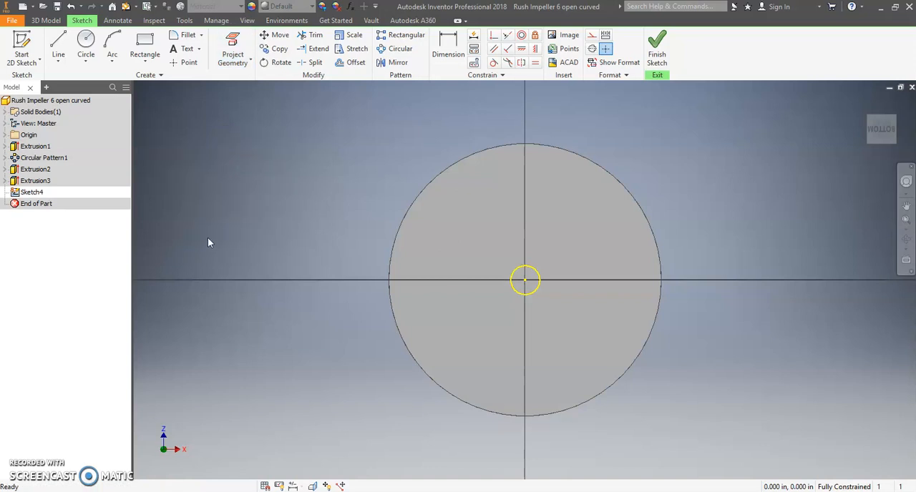
Sketch a 0.100 in diameter circle centred on the origin, matching the projected hub hole.
{"action": "left_click", "coordinate": [85, 44]}
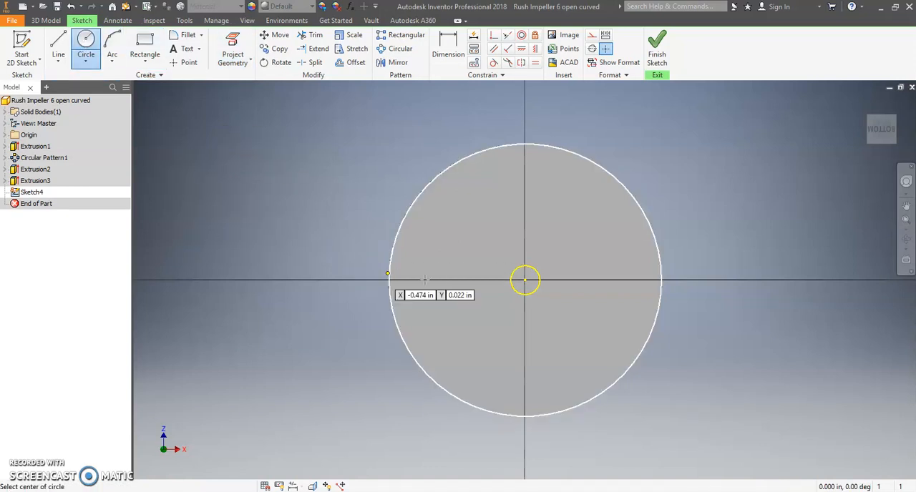
{"action": "left_click", "coordinate": [525, 281]}
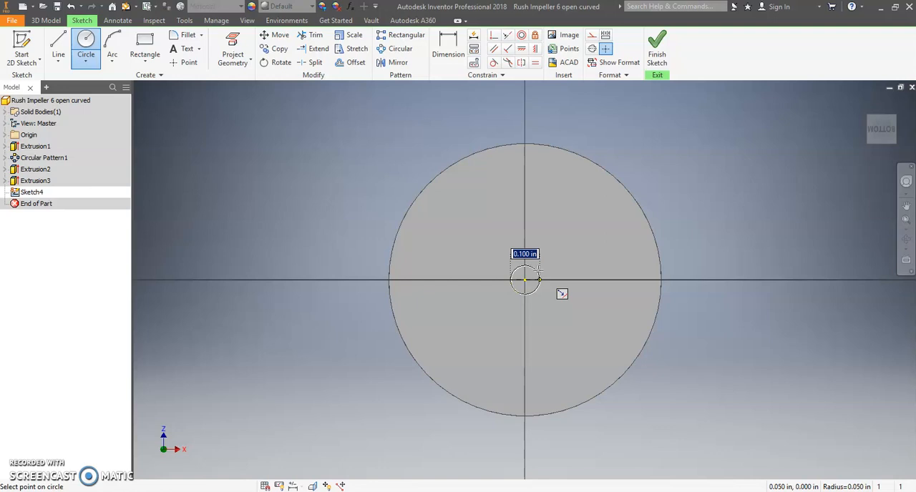
{"action": "left_click", "coordinate": [540, 273]}
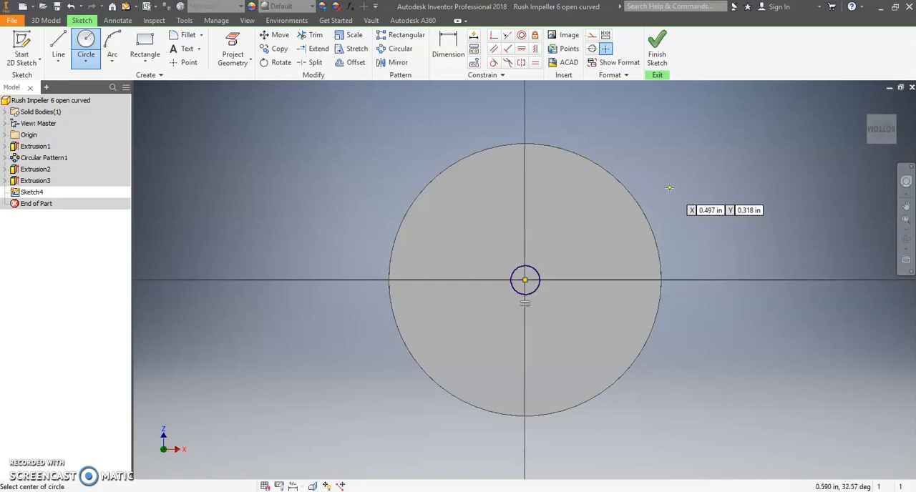
{"action": "right_click", "coordinate": [670, 191]}
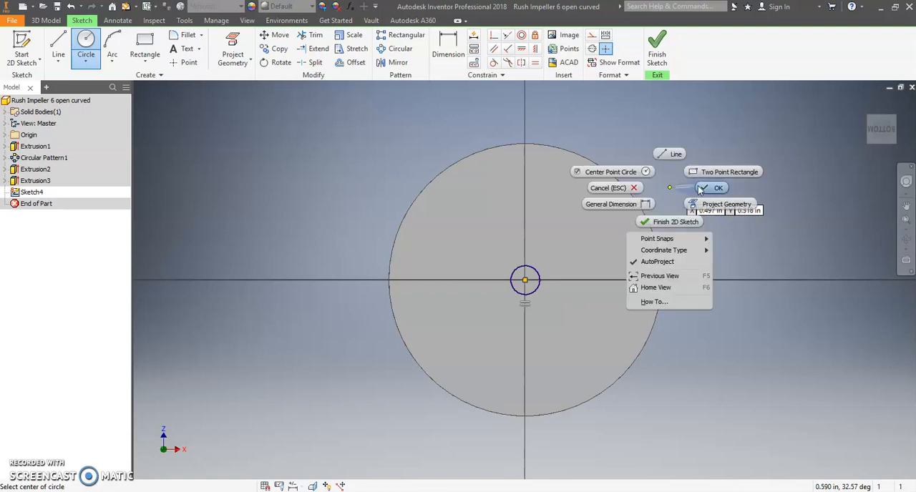
{"action": "left_click", "coordinate": [705, 194]}
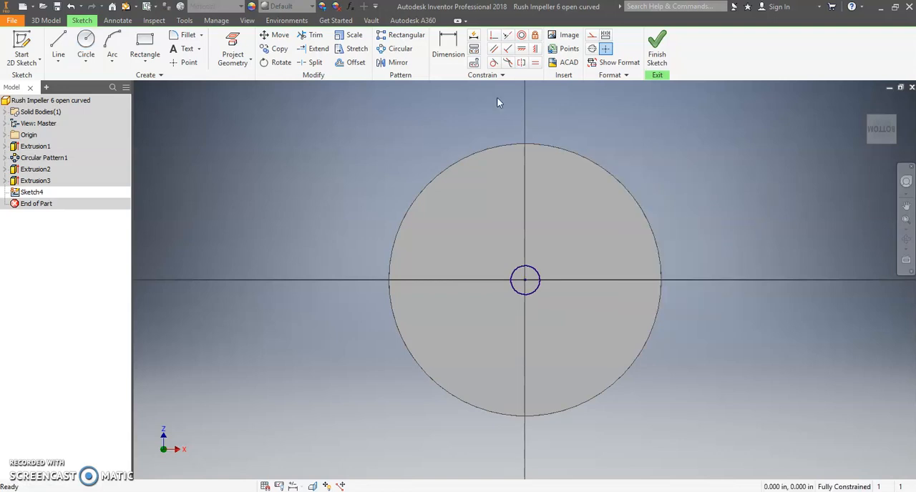
Try to dimension the diameter of the small centre circle.
{"action": "left_click", "coordinate": [449, 46]}
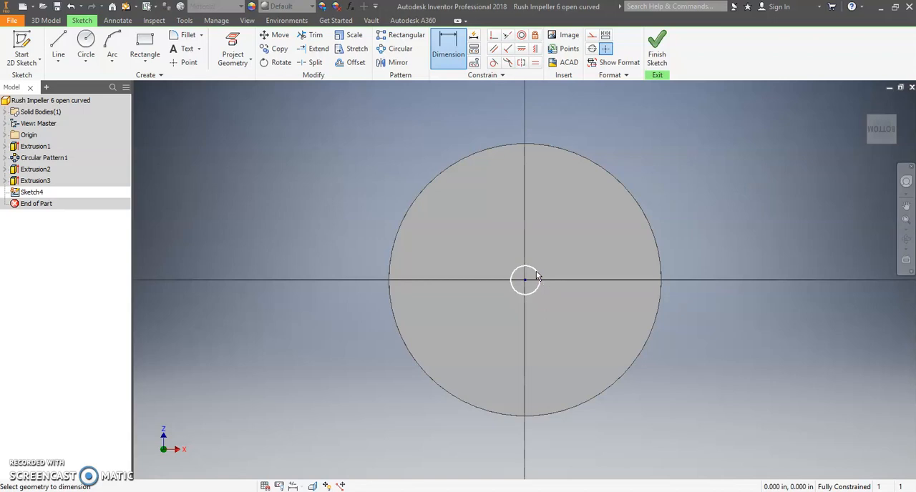
{"action": "left_click", "coordinate": [536, 272]}
{"action": "left_click", "coordinate": [633, 162]}
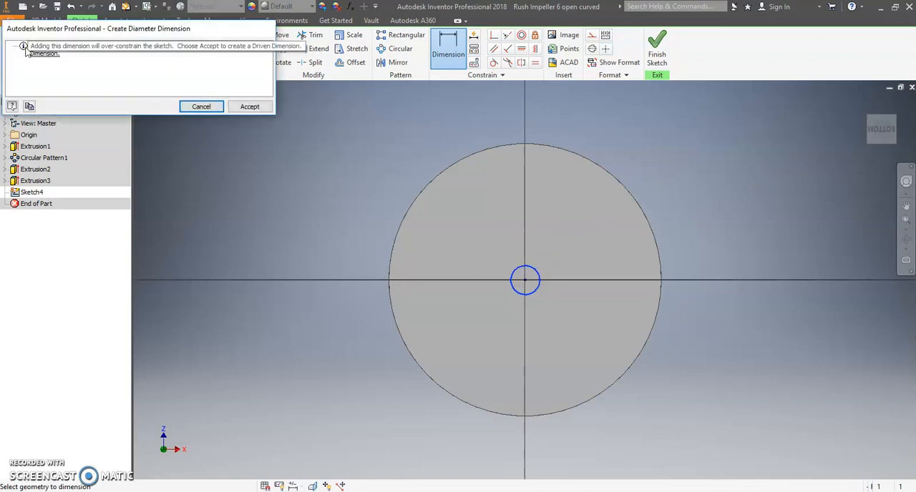
{"action": "left_click", "coordinate": [200, 107]}
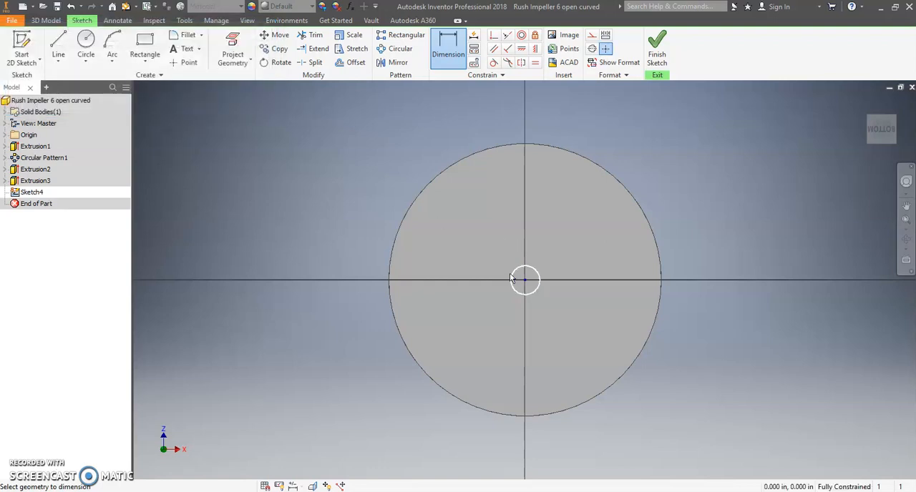
{"action": "right_click", "coordinate": [311, 183]}
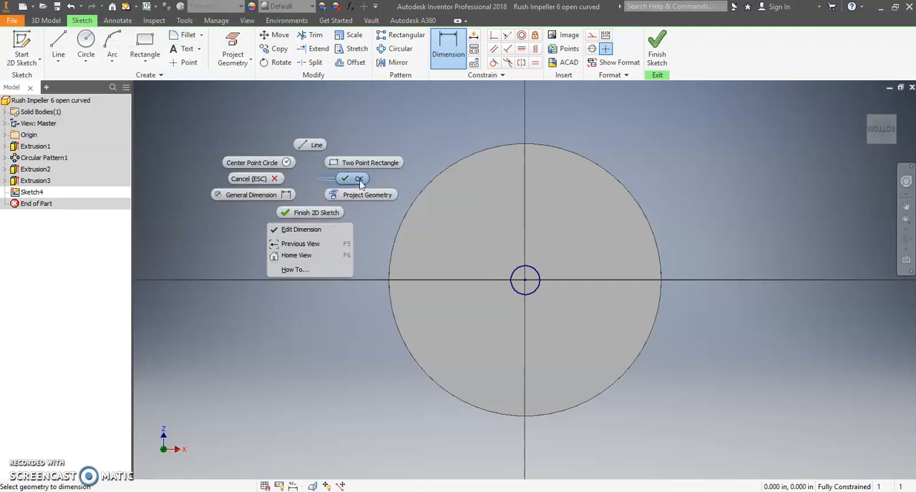
{"action": "left_click", "coordinate": [345, 180]}
Finish the sketch and cut the small circle through the whole impeller, with extents set to All.
{"action": "right_click", "coordinate": [299, 191]}
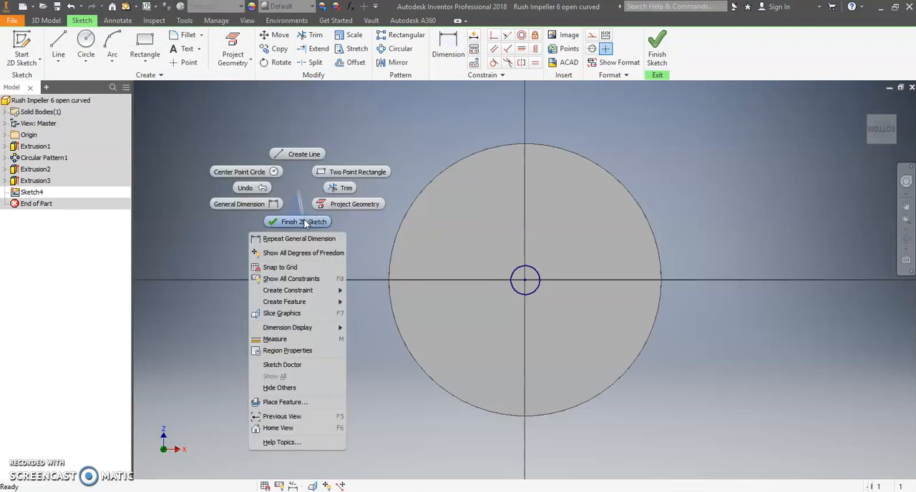
{"action": "left_click", "coordinate": [304, 223]}
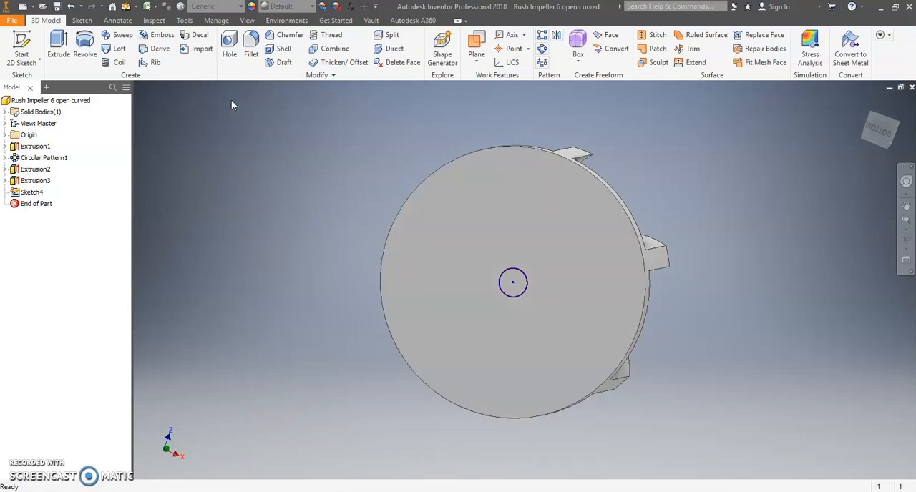
{"action": "left_click", "coordinate": [59, 44]}
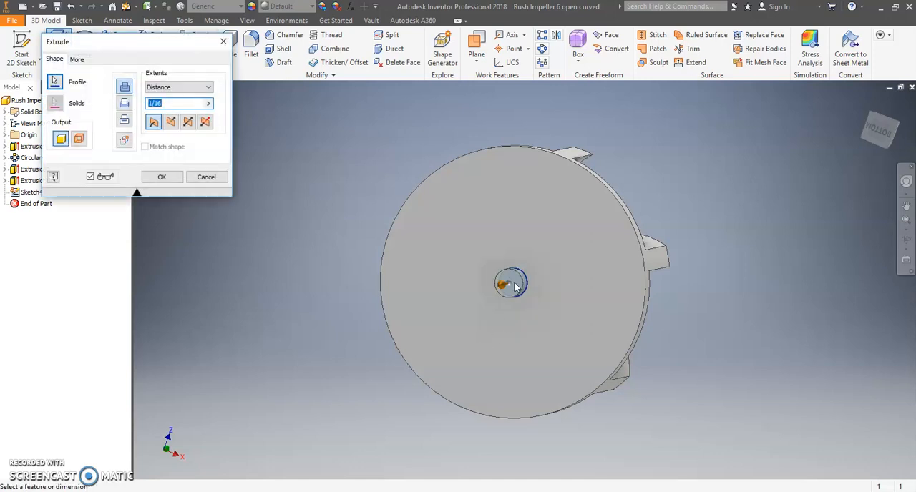
{"action": "left_click", "coordinate": [124, 103]}
{"action": "left_click", "coordinate": [171, 122]}
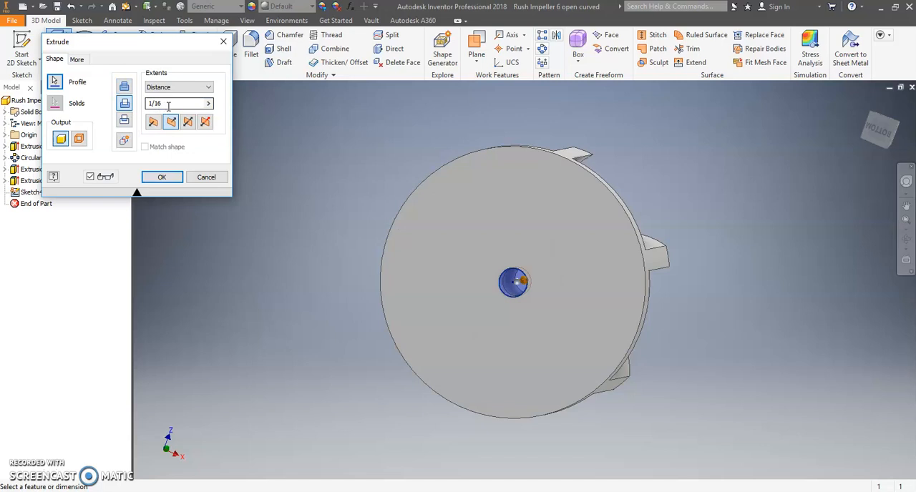
{"action": "left_click", "coordinate": [169, 103]}
{"action": "left_click_drag", "start_coordinate": [166, 106], "coordinate": [147, 107]}
{"action": "left_click", "coordinate": [204, 87]}
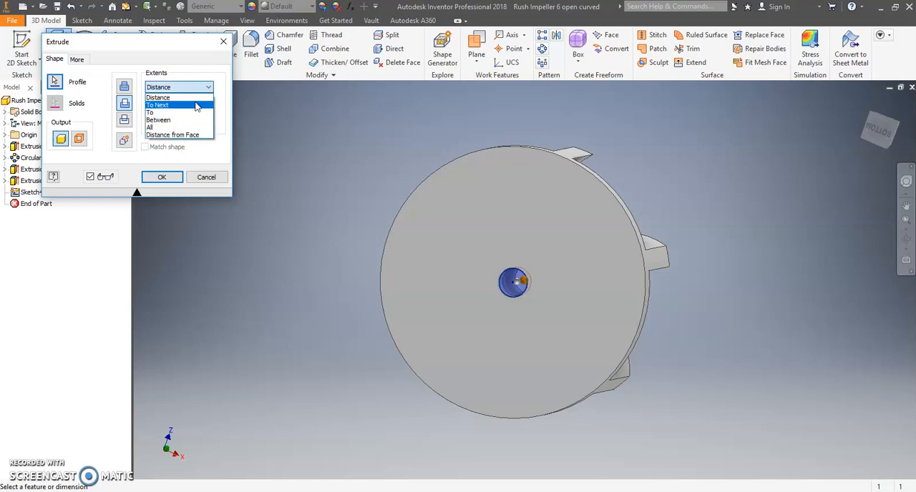
{"action": "left_click", "coordinate": [186, 127]}
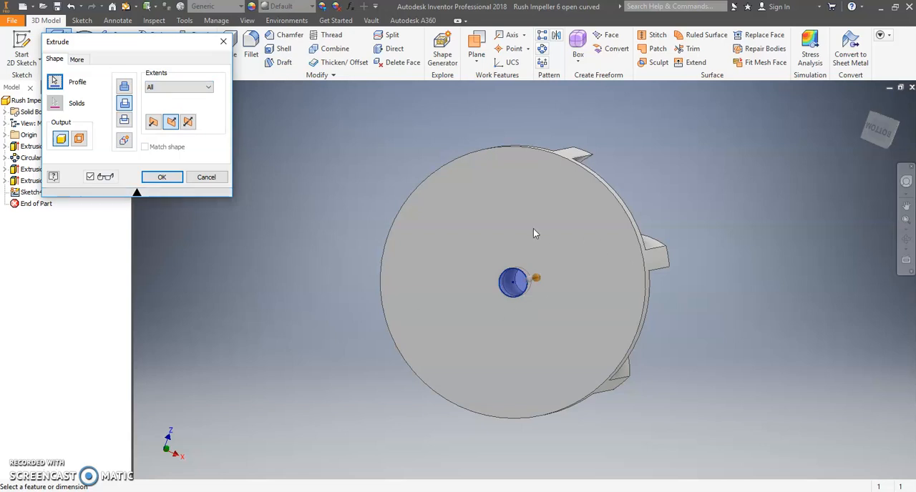
{"action": "left_click", "coordinate": [163, 177]}
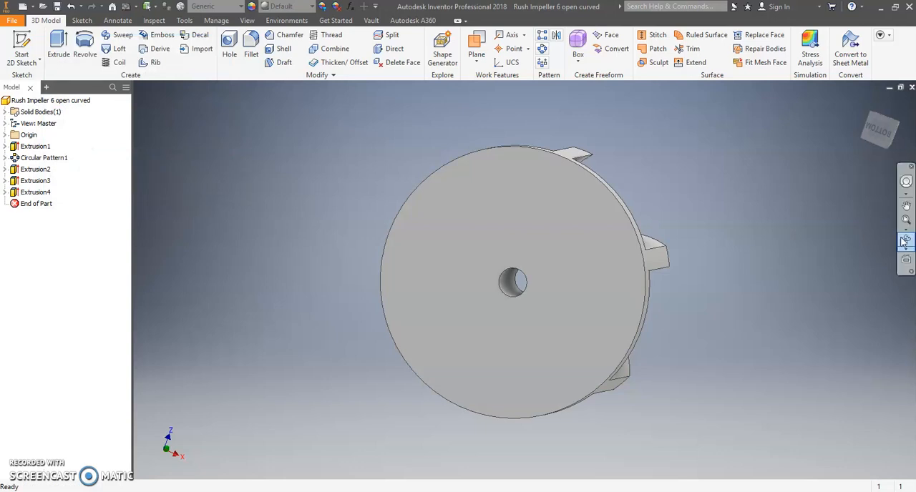
Save the part under the new name "Rush Impeller 6 semi curved" in the AC Energy and Power folder.
{"action": "left_click", "coordinate": [906, 244]}
{"action": "left_click_drag", "start_coordinate": [603, 286], "coordinate": [552, 325]}
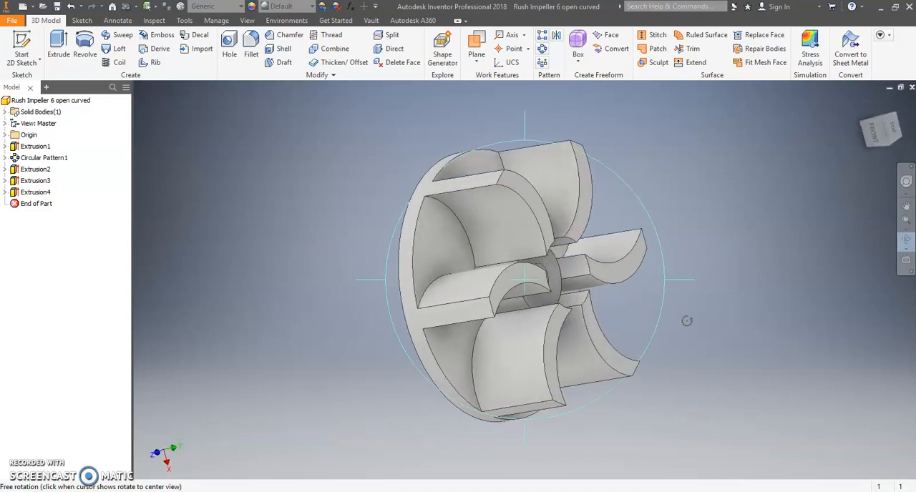
{"action": "left_click", "coordinate": [907, 240]}
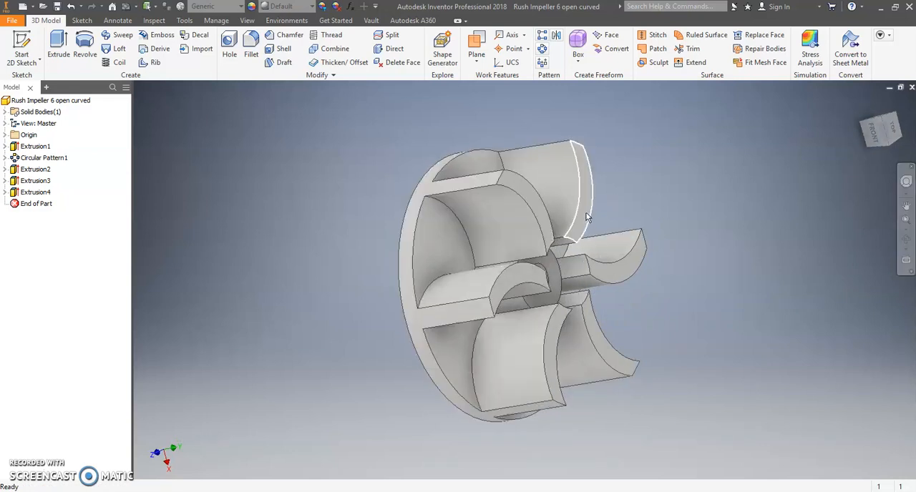
{"action": "left_click", "coordinate": [14, 22]}
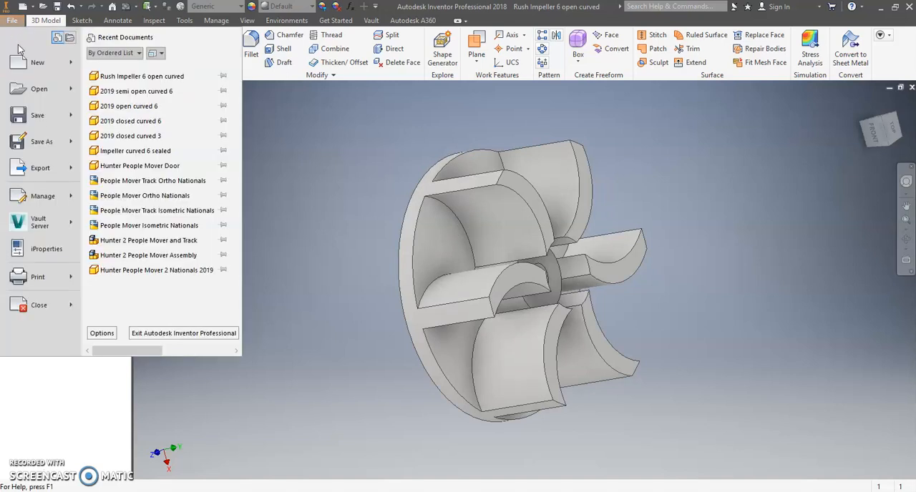
{"action": "mouse_move", "coordinate": [40, 145]}
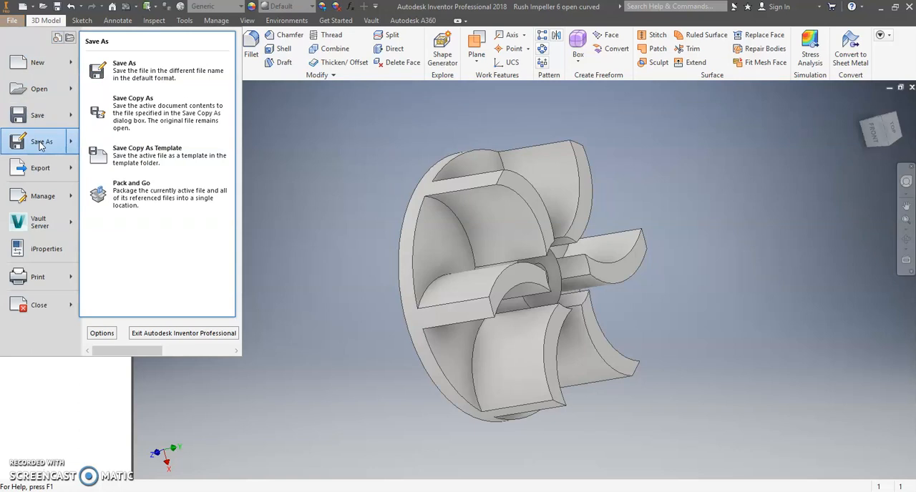
{"action": "left_click", "coordinate": [41, 143]}
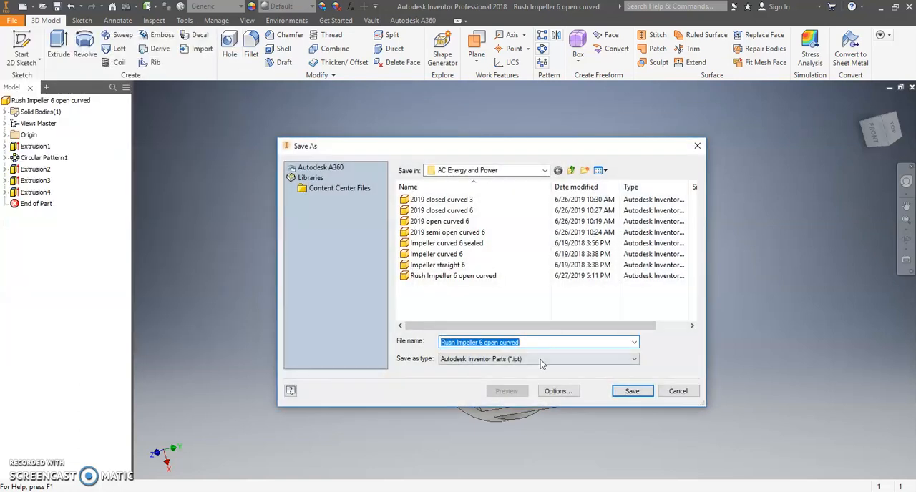
{"action": "left_click", "coordinate": [529, 341]}
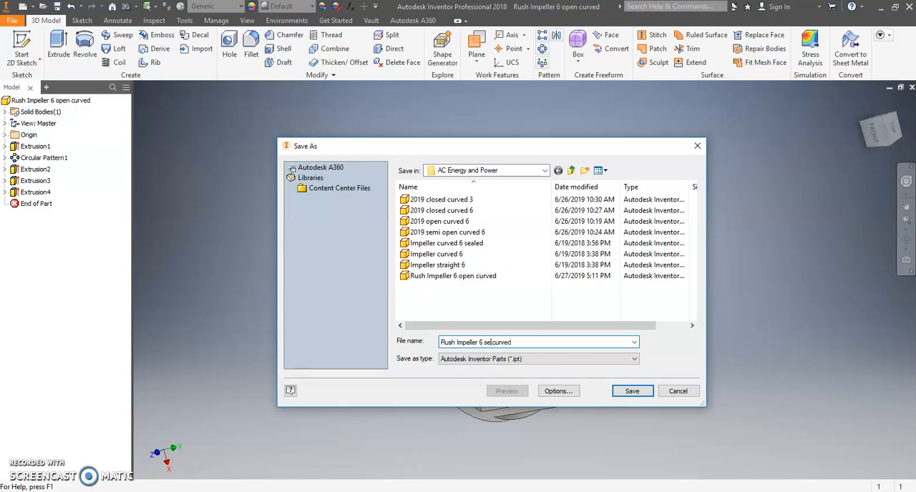
{"action": "left_click", "coordinate": [633, 391]}
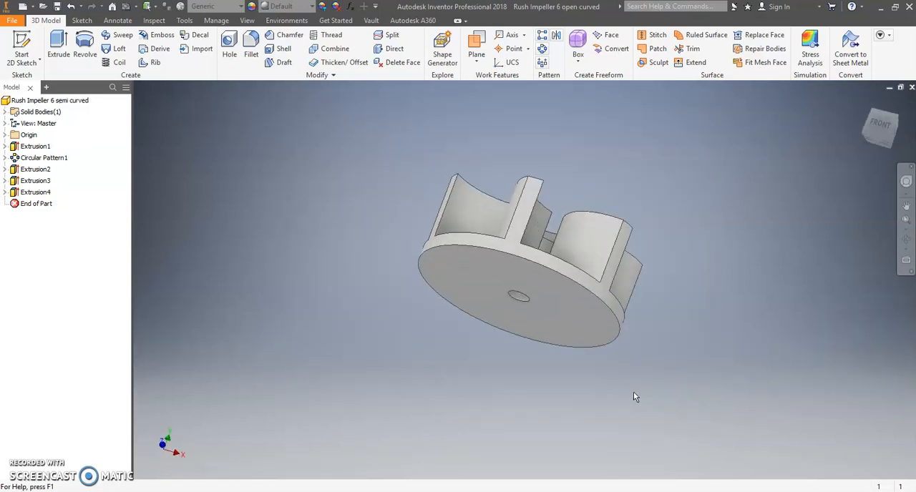
Start a 2D sketch on a blade's flat end face and project an arc of the disc's outer edge onto it.
{"action": "left_click", "coordinate": [907, 240]}
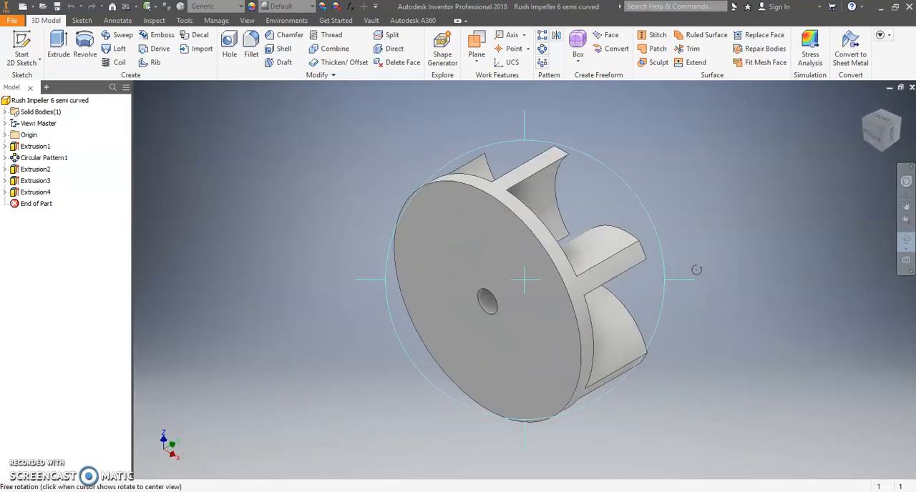
{"action": "left_click_drag", "start_coordinate": [643, 273], "coordinate": [617, 285]}
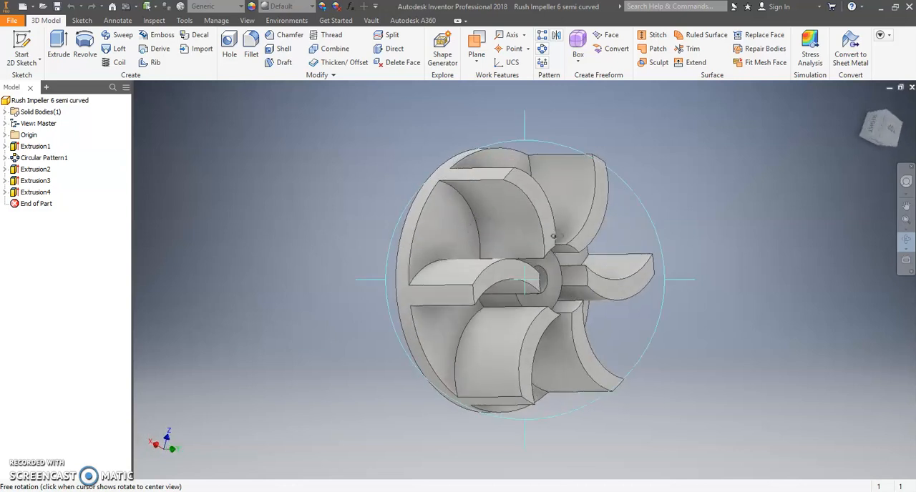
{"action": "key", "text": "Escape"}
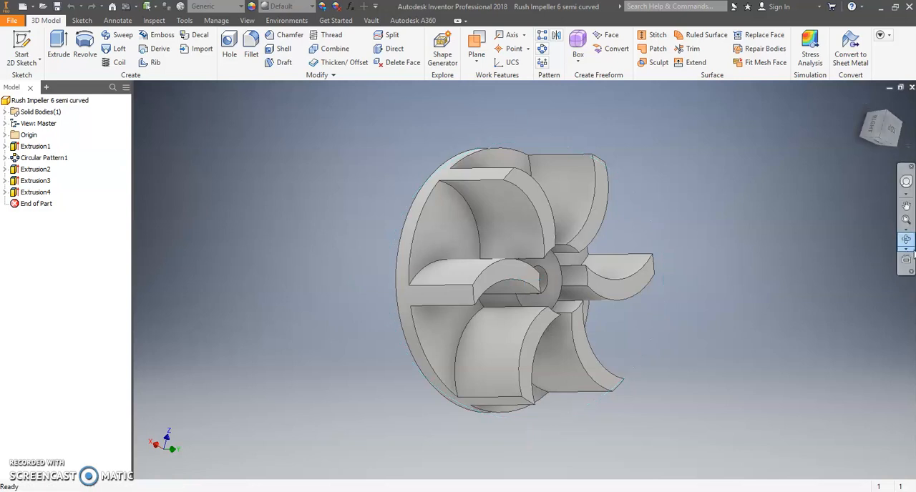
{"action": "left_click", "coordinate": [907, 242]}
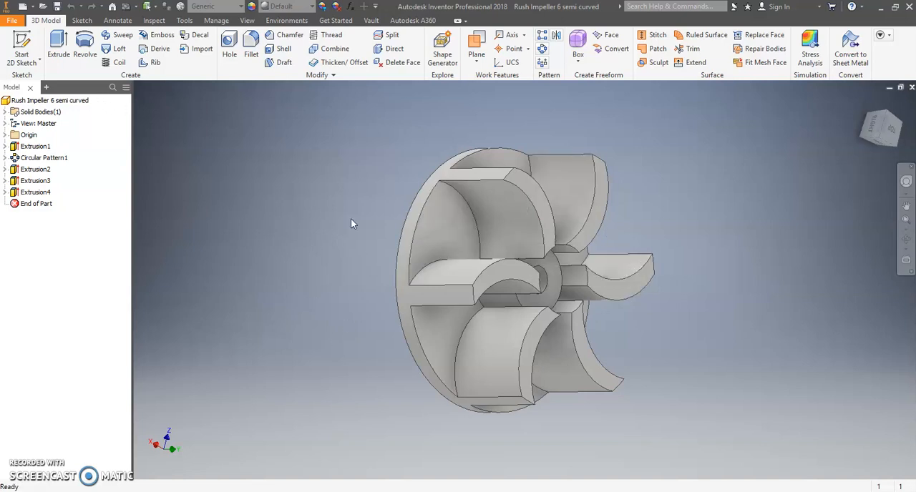
{"action": "left_click", "coordinate": [25, 41]}
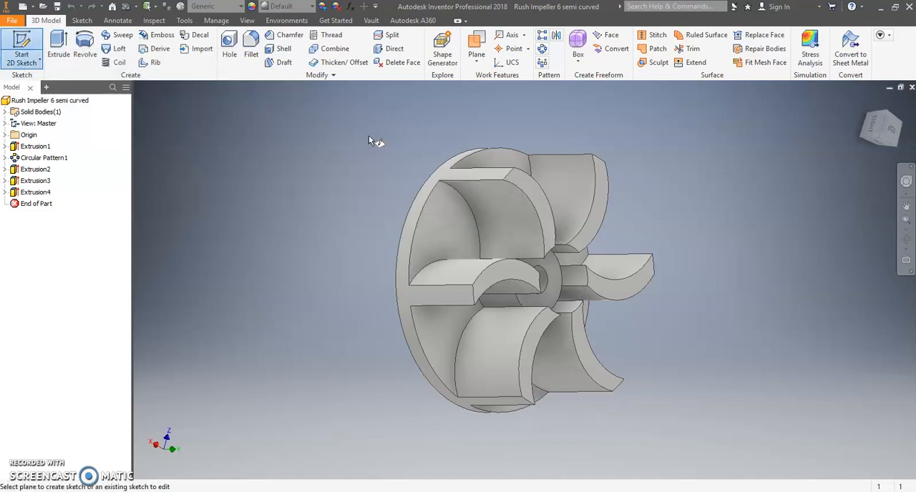
{"action": "left_click", "coordinate": [545, 224]}
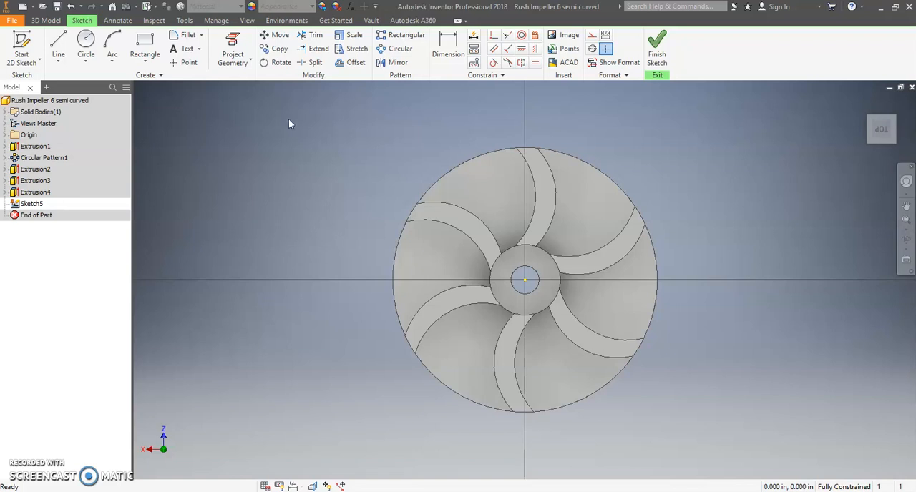
{"action": "left_click", "coordinate": [236, 45]}
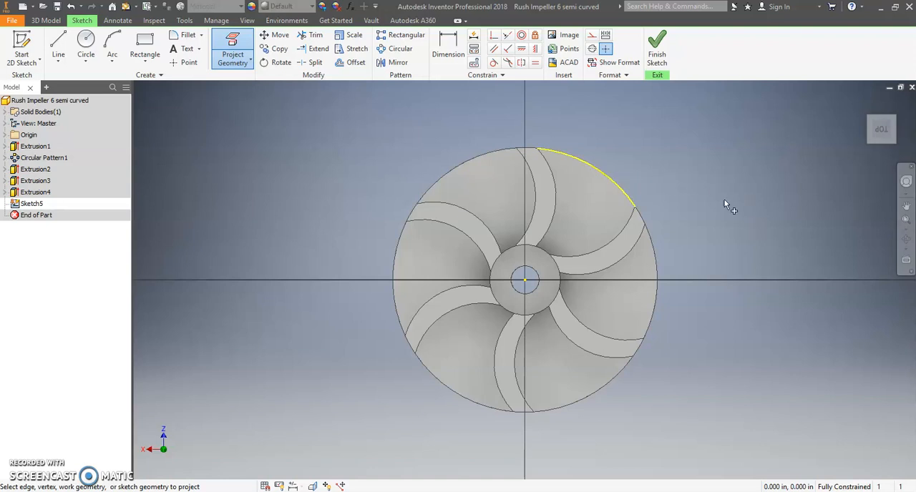
{"action": "right_click", "coordinate": [691, 192]}
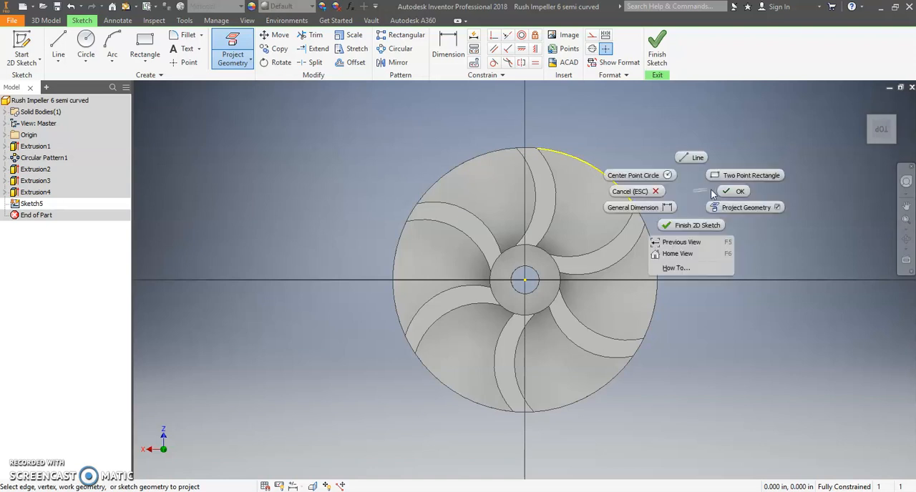
{"action": "left_click", "coordinate": [731, 191]}
Sketch a 0.938 in diameter circle centred on the origin, matching the impeller's outer edge.
{"action": "left_click", "coordinate": [86, 45]}
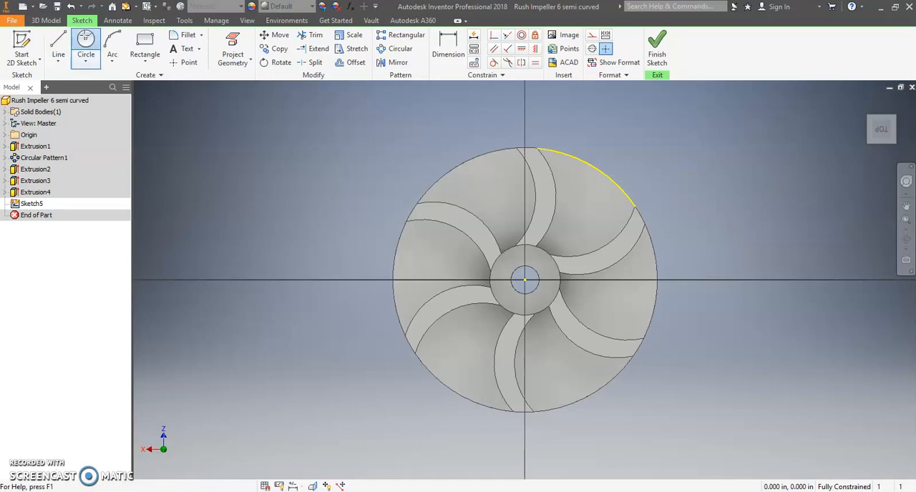
{"action": "left_click", "coordinate": [525, 280]}
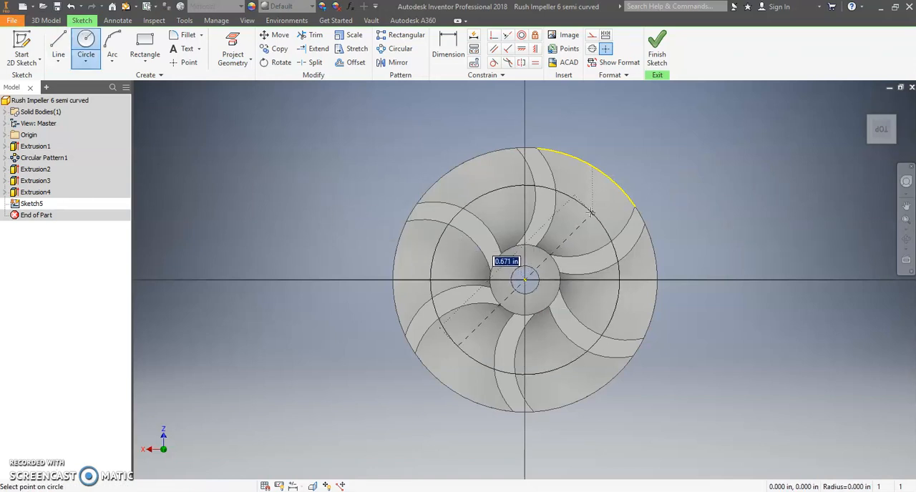
{"action": "left_click", "coordinate": [605, 174]}
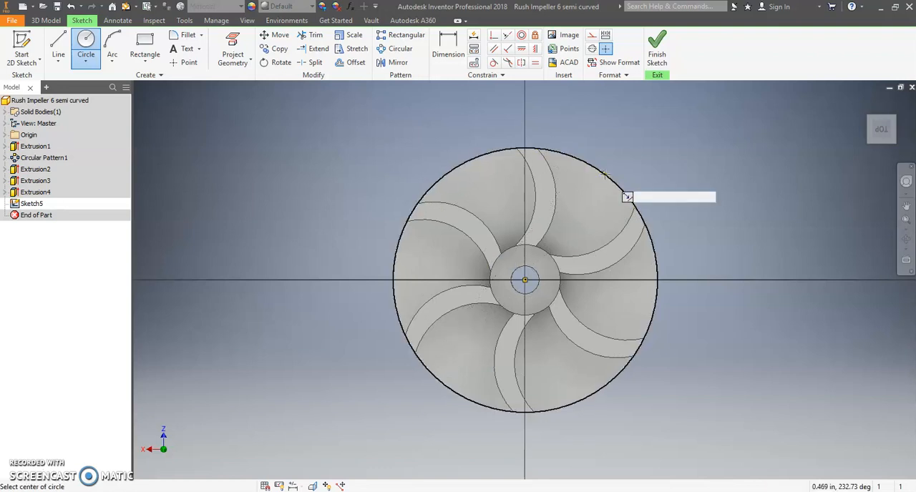
{"action": "right_click", "coordinate": [304, 174]}
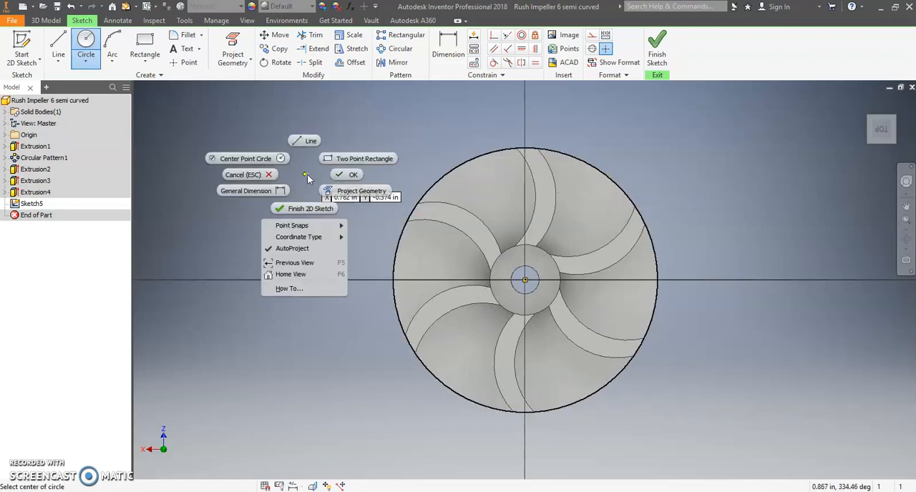
{"action": "left_click", "coordinate": [349, 177]}
Try to dimension the radius of the projected outer arc.
{"action": "left_click", "coordinate": [449, 47]}
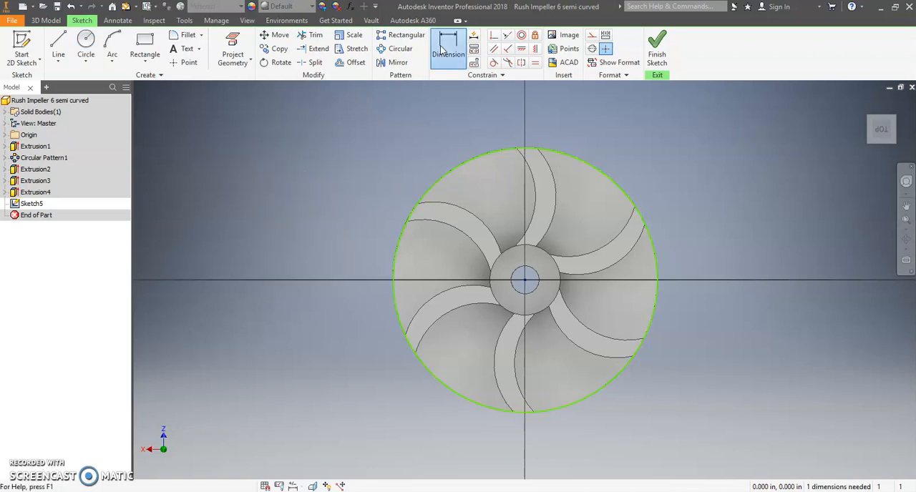
{"action": "left_click", "coordinate": [567, 155]}
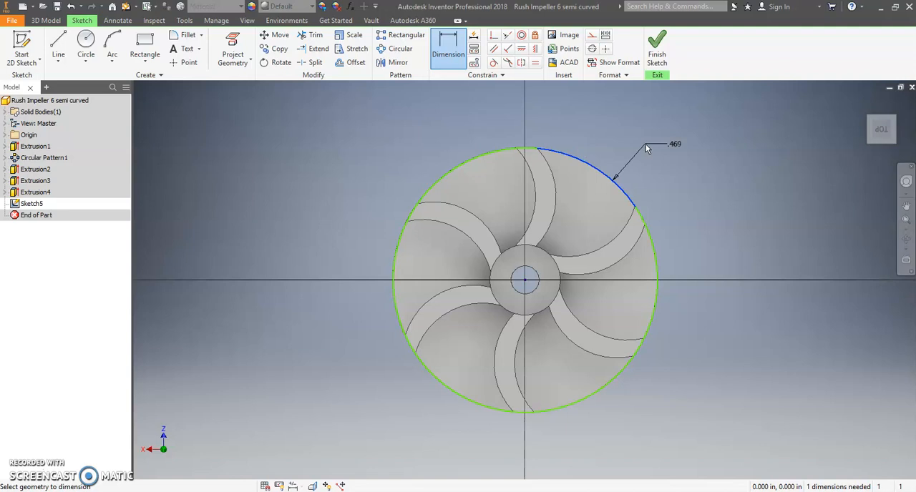
{"action": "left_click", "coordinate": [675, 141]}
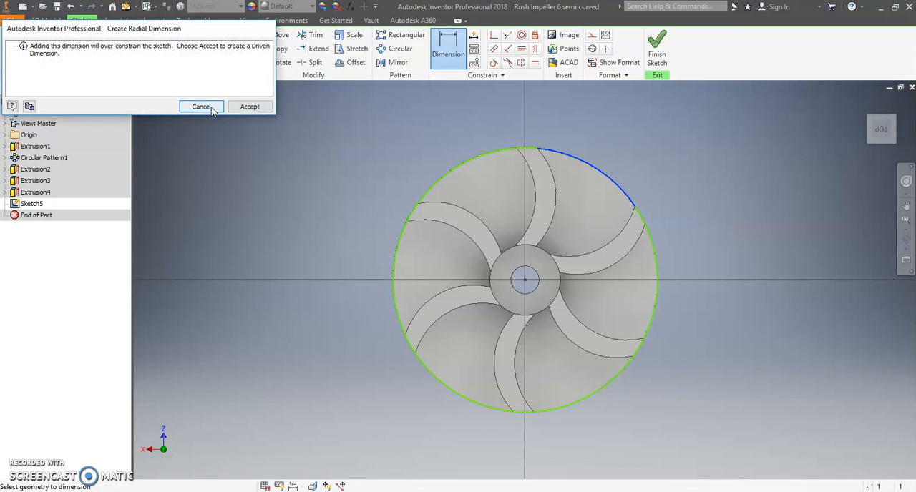
{"action": "left_click", "coordinate": [202, 107]}
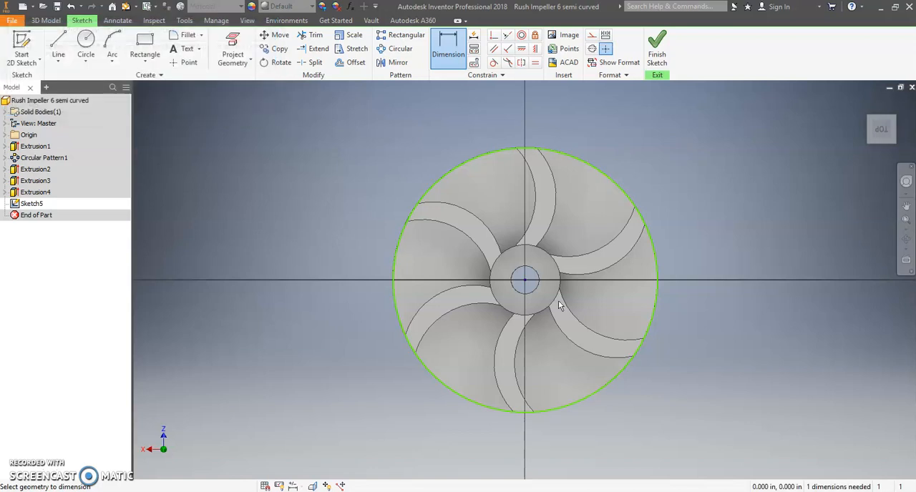
Project the centre hole's edge into the sketch and finish the sketch.
{"action": "left_click", "coordinate": [906, 243]}
{"action": "left_click_drag", "start_coordinate": [526, 274], "coordinate": [614, 237]}
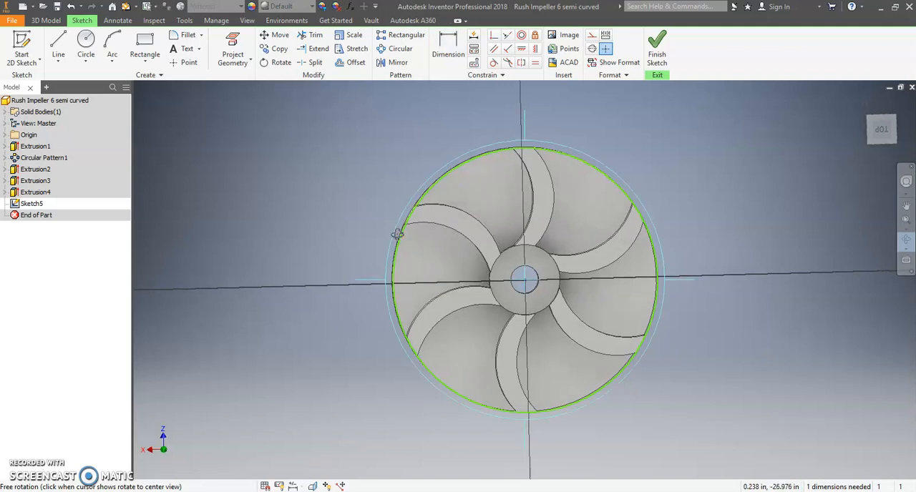
{"action": "left_click", "coordinate": [882, 129]}
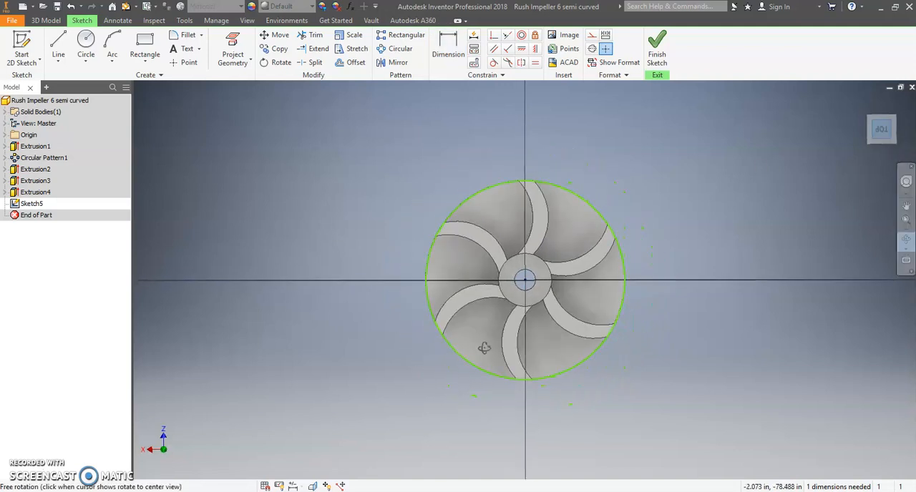
{"action": "scroll", "coordinate": [491, 344], "scroll_direction": "down", "scroll_amount": 5}
{"action": "scroll", "coordinate": [497, 338], "scroll_direction": "up", "scroll_amount": 2}
{"action": "middle_click_drag", "start_coordinate": [496, 338], "coordinate": [458, 366]}
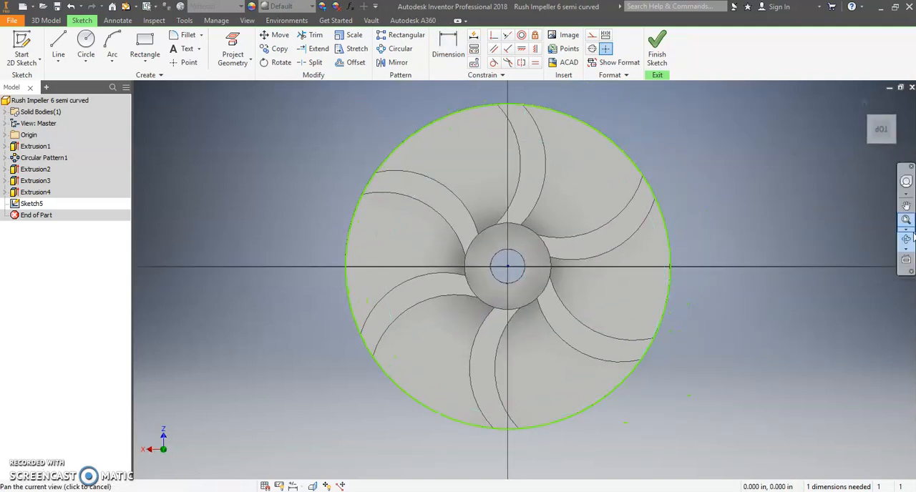
{"action": "key", "text": "d"}
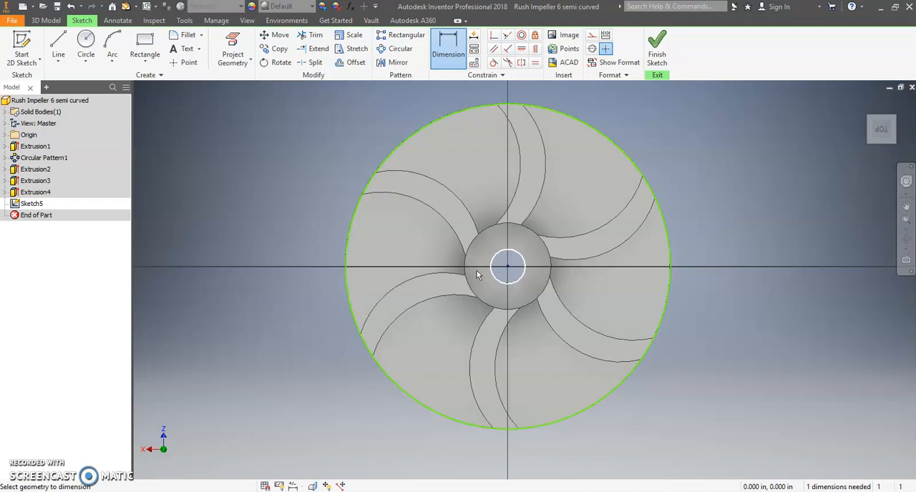
{"action": "left_click", "coordinate": [233, 49]}
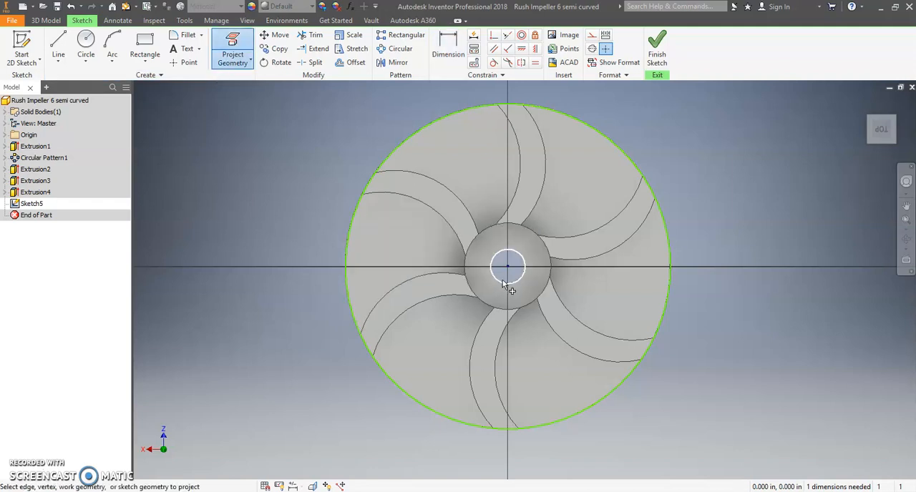
{"action": "left_click", "coordinate": [503, 285]}
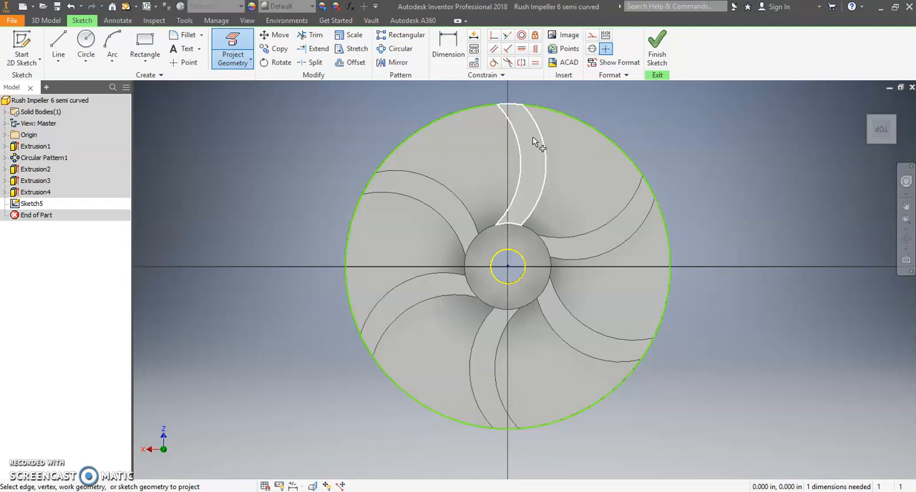
{"action": "right_click", "coordinate": [725, 191]}
{"action": "left_click", "coordinate": [775, 193]}
{"action": "right_click", "coordinate": [743, 203]}
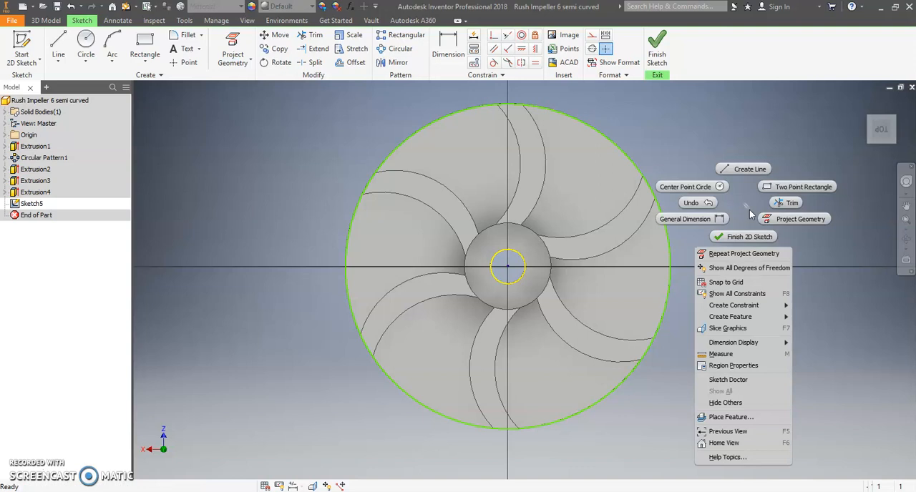
{"action": "left_click", "coordinate": [755, 237]}
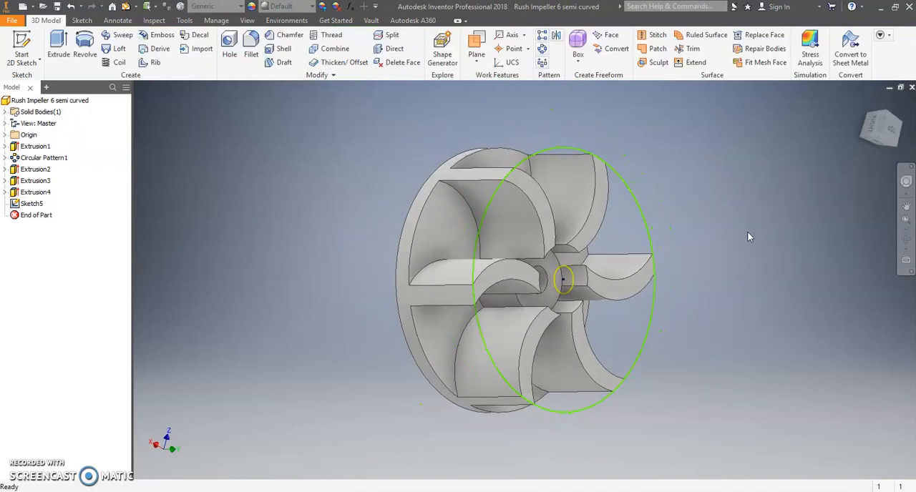
Extrude the ring between the outer circle and the centre hole 1/16 in inward into the blades, joining it to the impeller.
{"action": "left_click", "coordinate": [58, 45]}
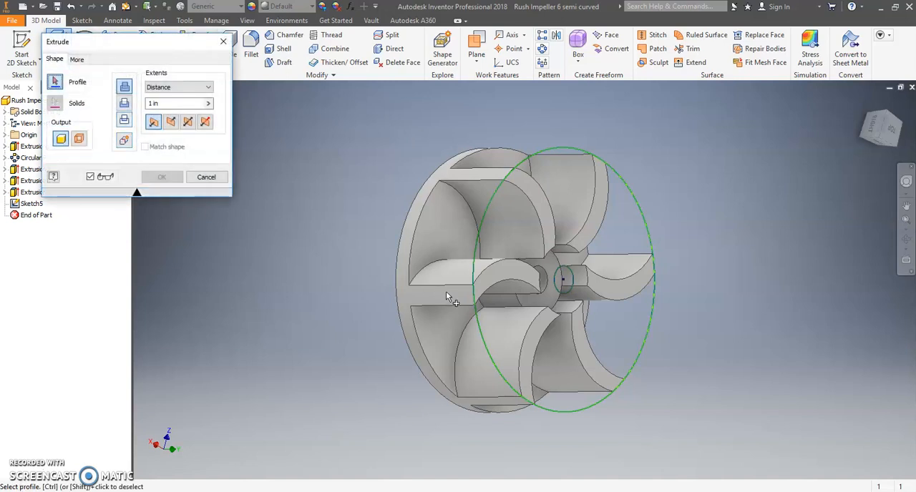
{"action": "left_click", "coordinate": [504, 303]}
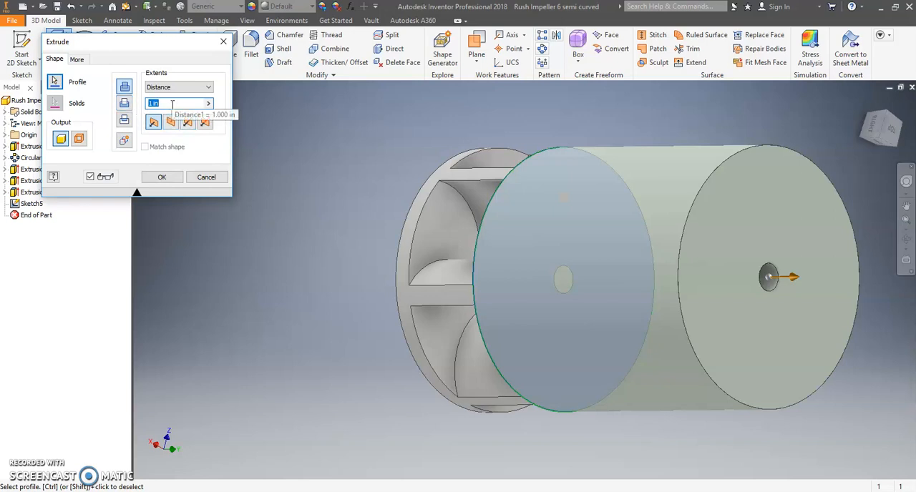
{"action": "type", "text": "1/16"}
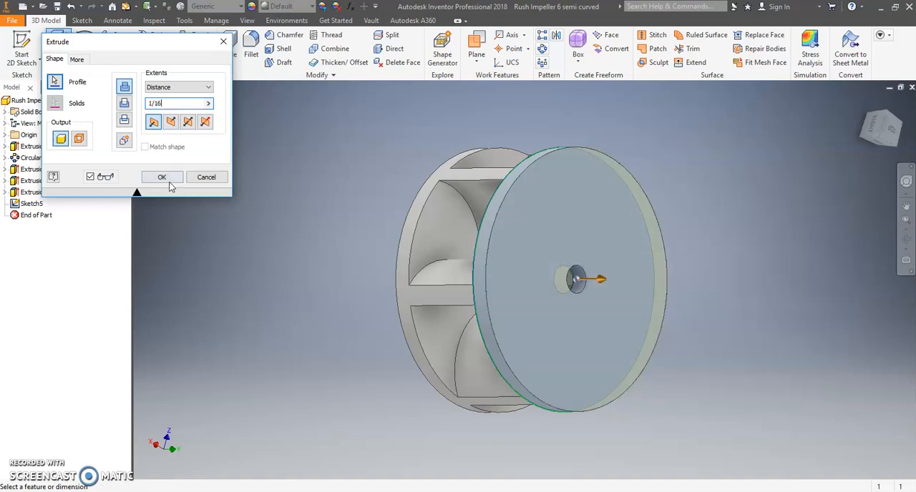
{"action": "left_click", "coordinate": [171, 123]}
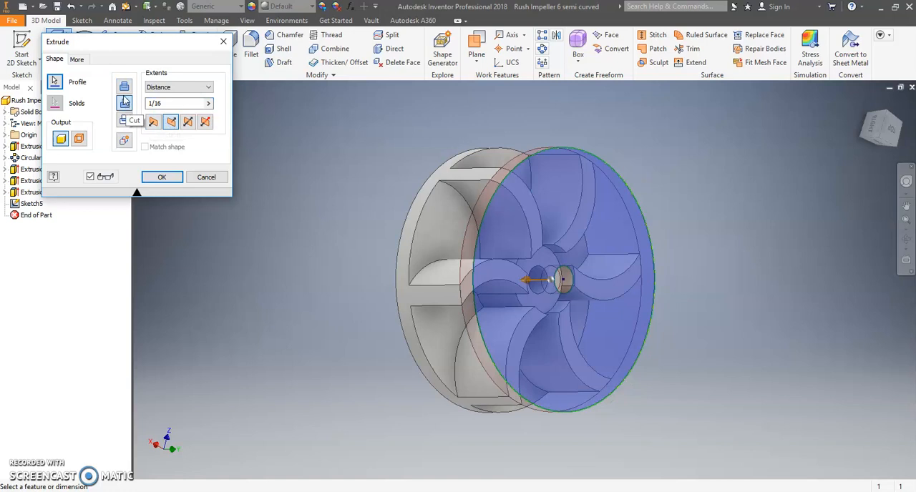
{"action": "left_click", "coordinate": [125, 89]}
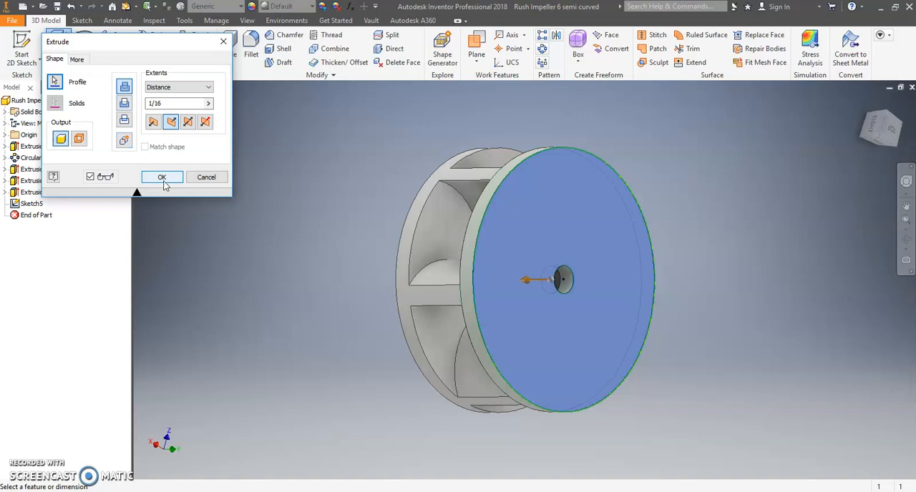
{"action": "left_click", "coordinate": [906, 239]}
{"action": "left_click_drag", "start_coordinate": [615, 252], "coordinate": [391, 204]}
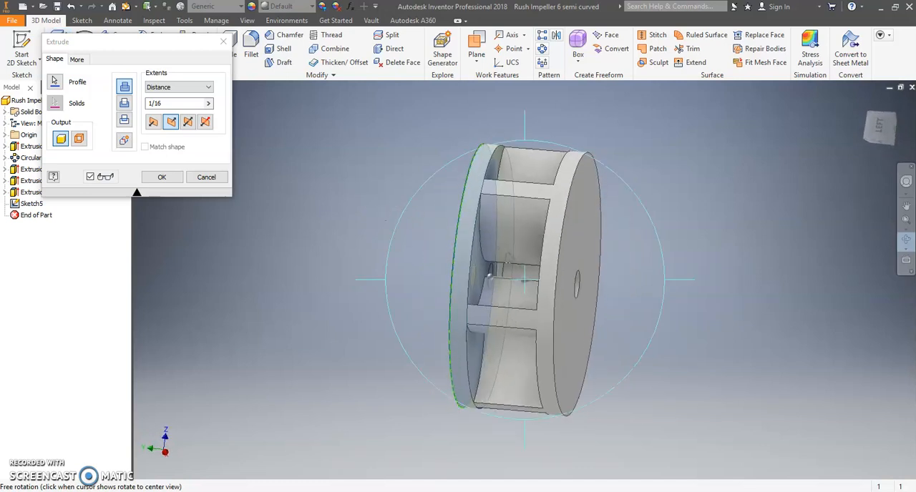
{"action": "key", "text": "Escape"}
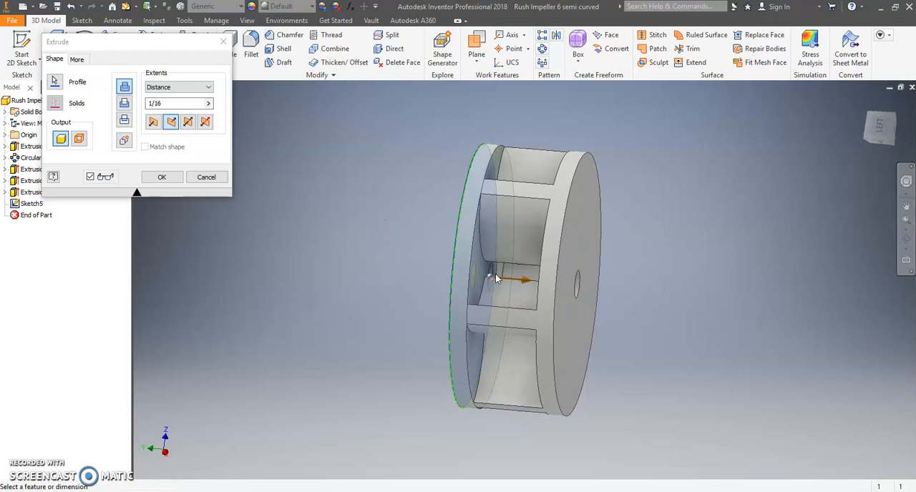
{"action": "left_click", "coordinate": [907, 239]}
{"action": "left_click_drag", "start_coordinate": [489, 273], "coordinate": [598, 372]}
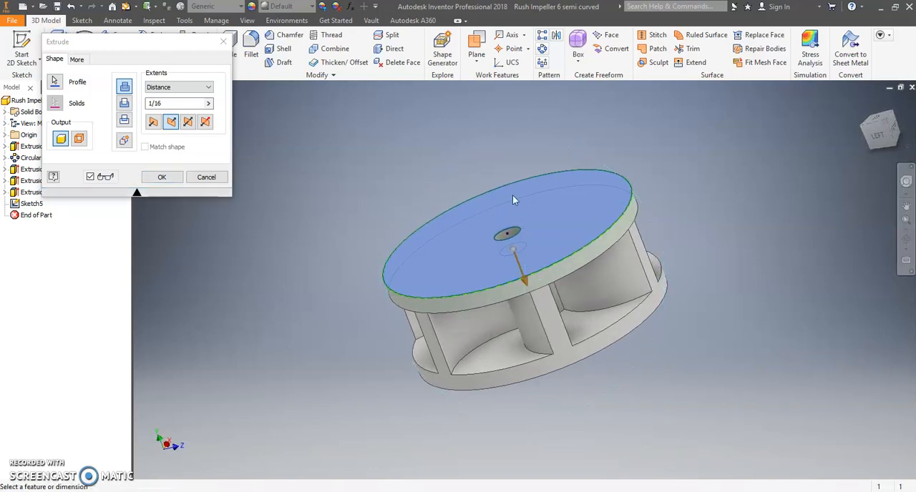
{"action": "left_click", "coordinate": [160, 177]}
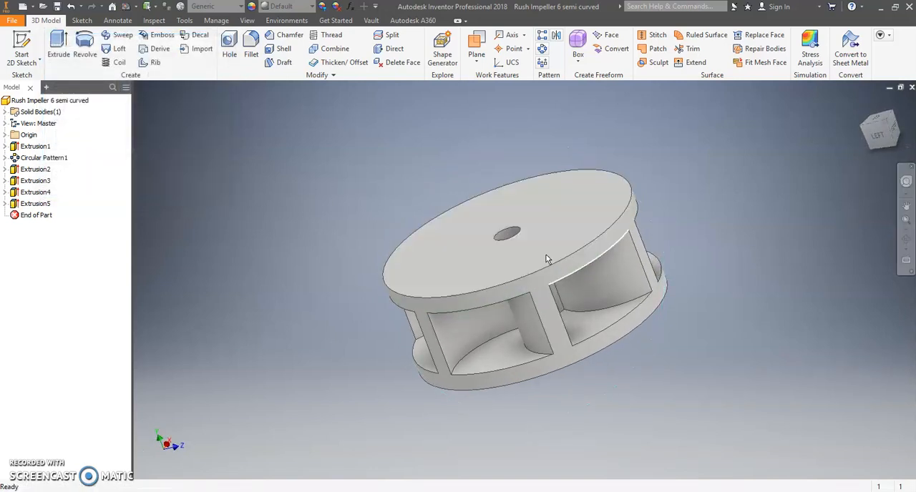
Save the closed impeller as a new part file named "Rush Impeller 6 closed curved" in the AC Energy and Power folder.
{"action": "left_click", "coordinate": [906, 242]}
{"action": "left_click_drag", "start_coordinate": [523, 237], "coordinate": [436, 432]}
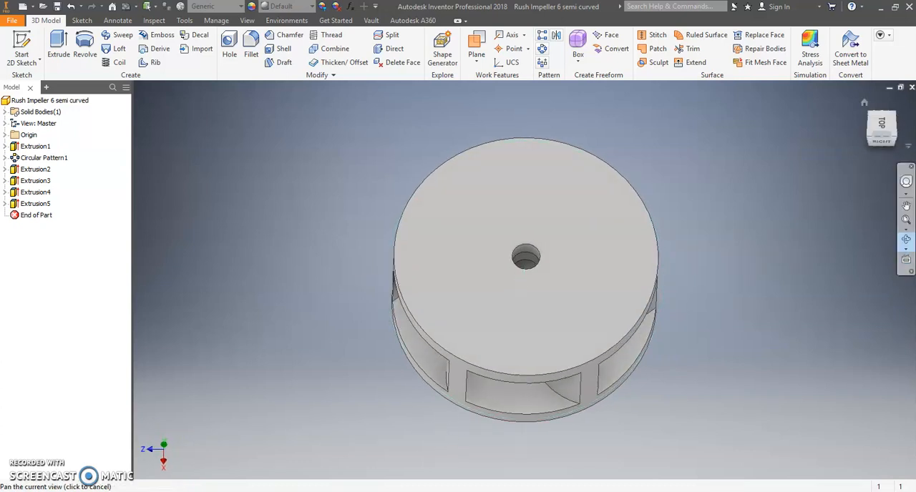
{"action": "left_click", "coordinate": [865, 102]}
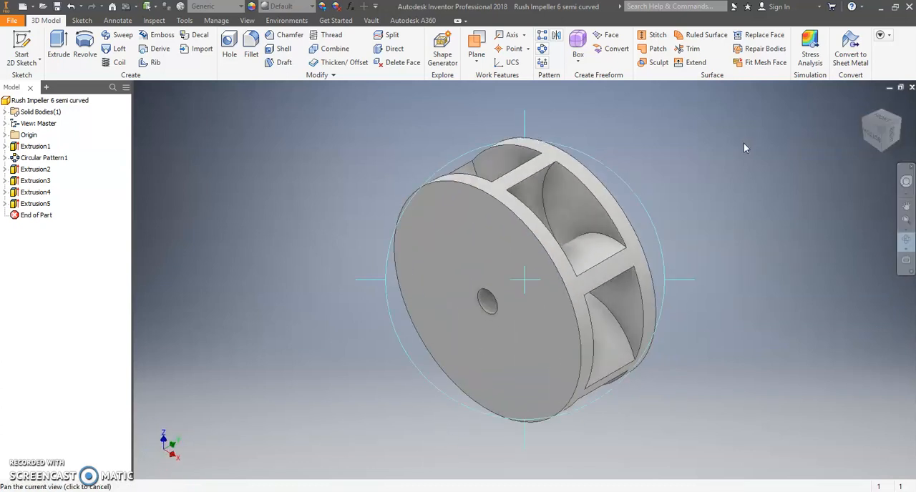
{"action": "left_click", "coordinate": [902, 241]}
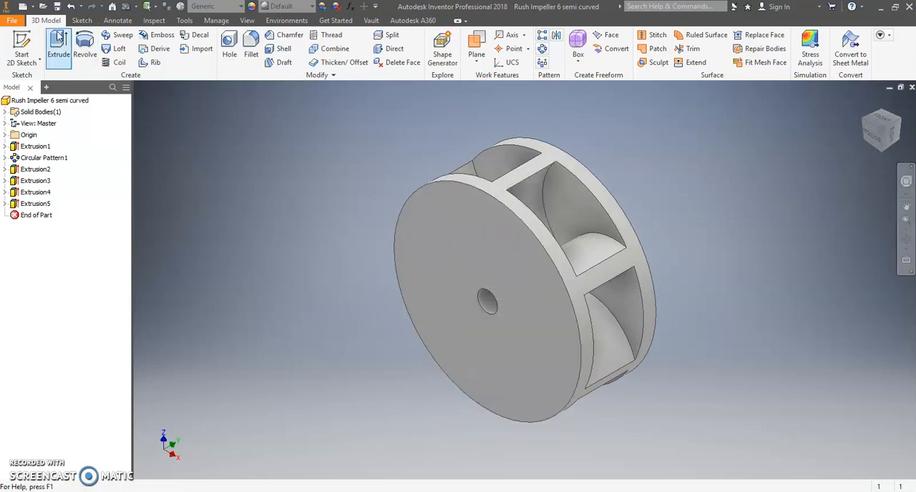
{"action": "left_click", "coordinate": [12, 20]}
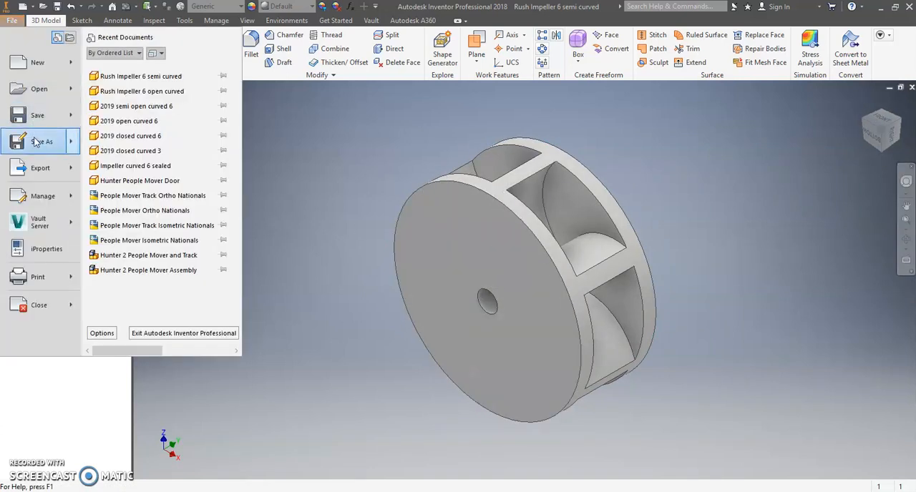
{"action": "left_click", "coordinate": [36, 143]}
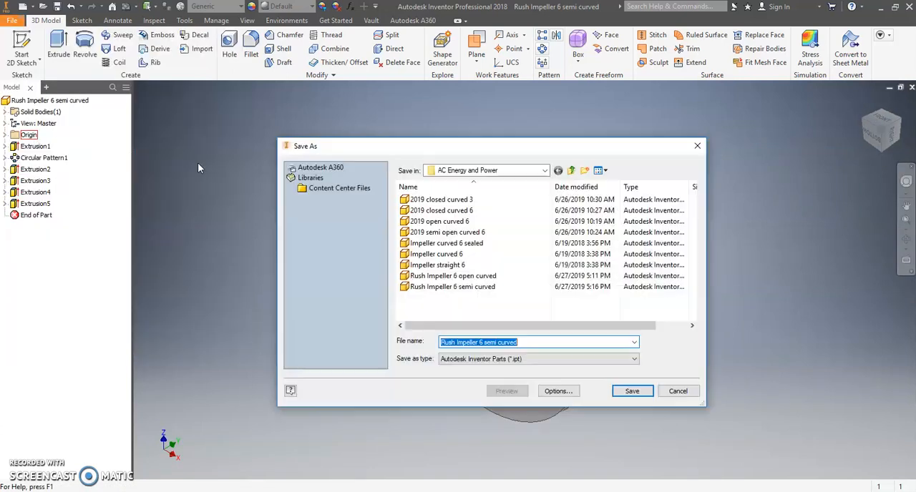
{"action": "left_click", "coordinate": [496, 343]}
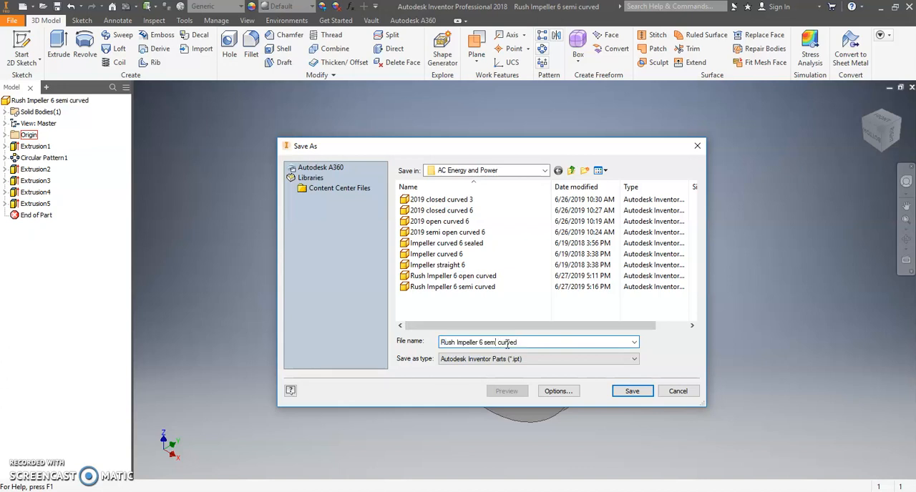
{"action": "key", "text": "BackSpace"}
{"action": "key", "text": "BackSpace"}
{"action": "key", "text": "BackSpace"}
{"action": "key", "text": "BackSpace"}
{"action": "key", "text": "BackSpace"}
{"action": "type", "text": "closed"}
{"action": "left_click", "coordinate": [632, 393]}
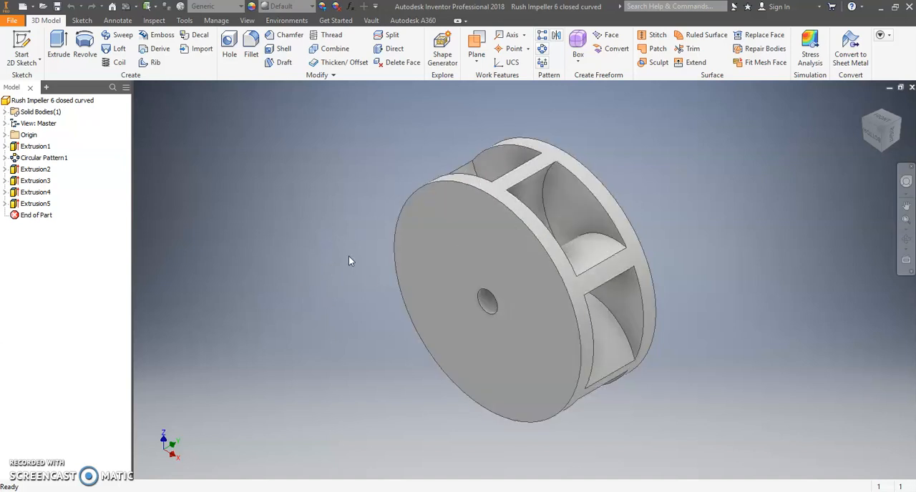
Export the part in CAD format as the STL file "Rush Impeller 6 closed curved.stl" in the AC Energy and Power folder.
{"action": "left_click", "coordinate": [11, 21]}
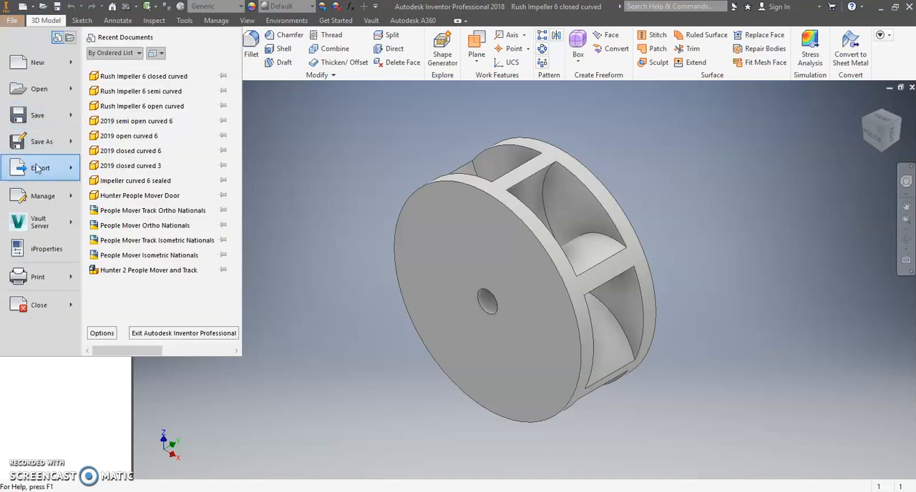
{"action": "mouse_move", "coordinate": [37, 169]}
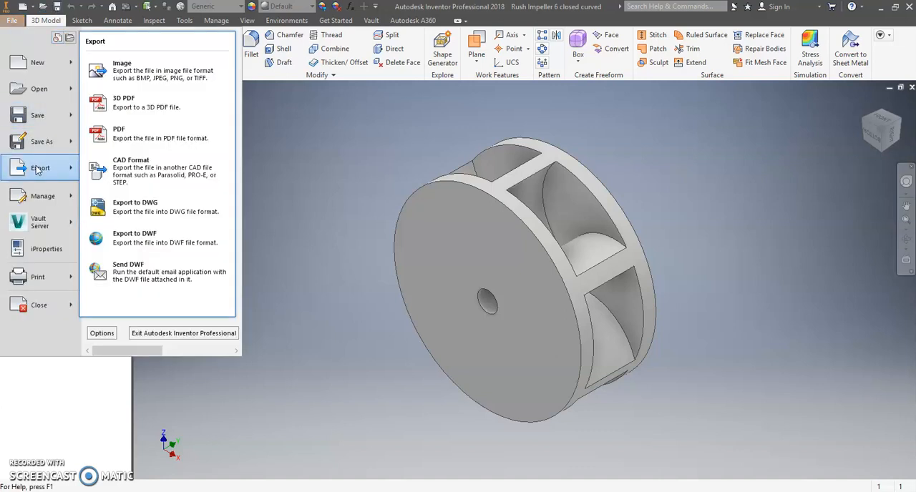
{"action": "left_click", "coordinate": [143, 174]}
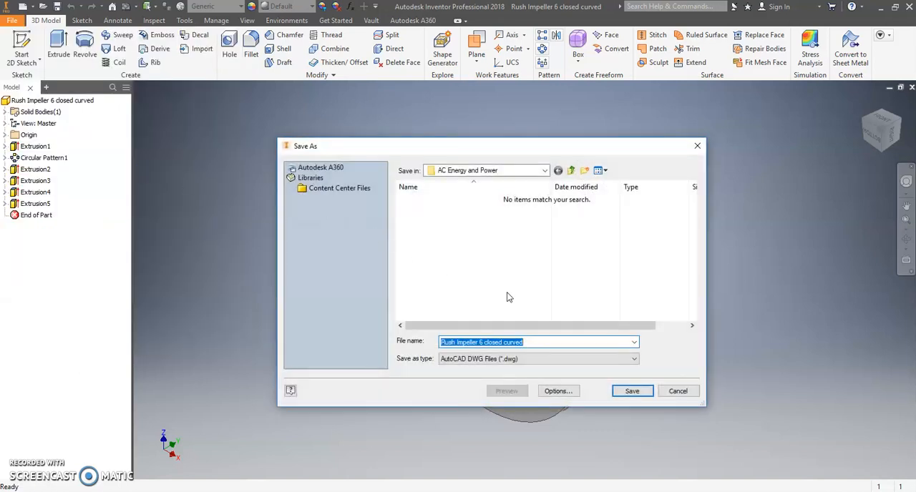
{"action": "left_click", "coordinate": [634, 359]}
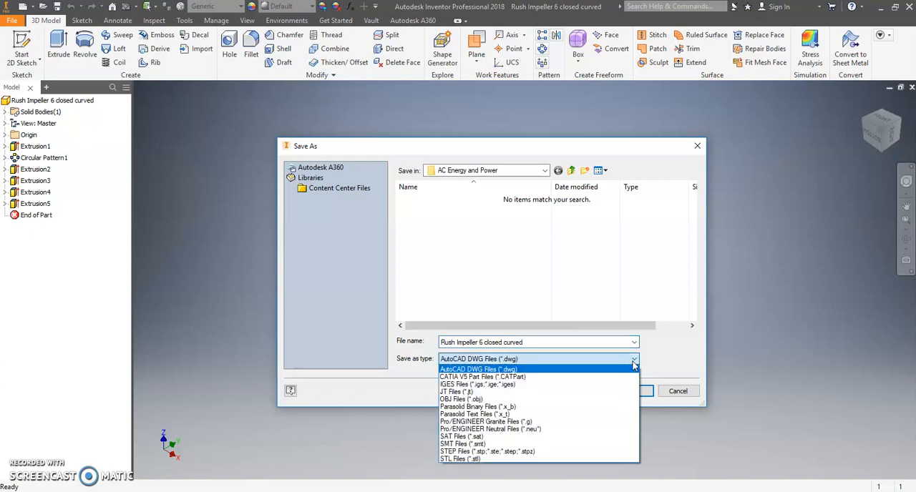
{"action": "left_click", "coordinate": [465, 459]}
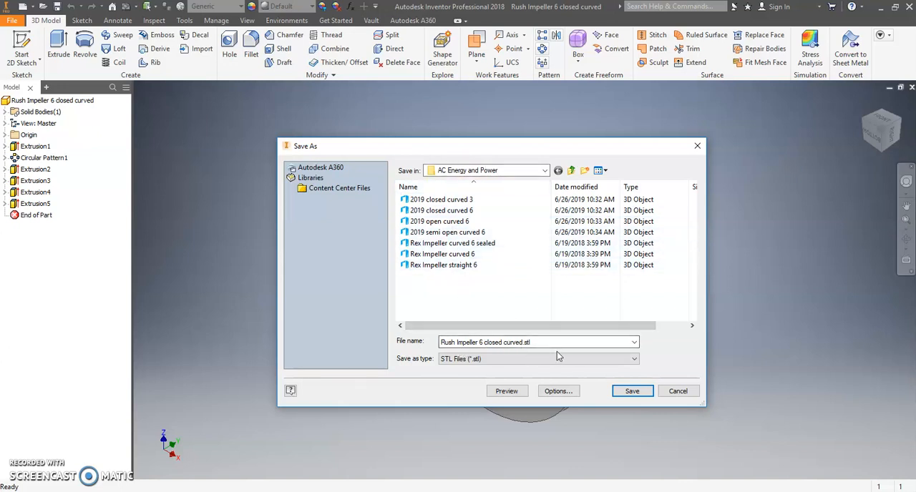
{"action": "left_click", "coordinate": [634, 393]}
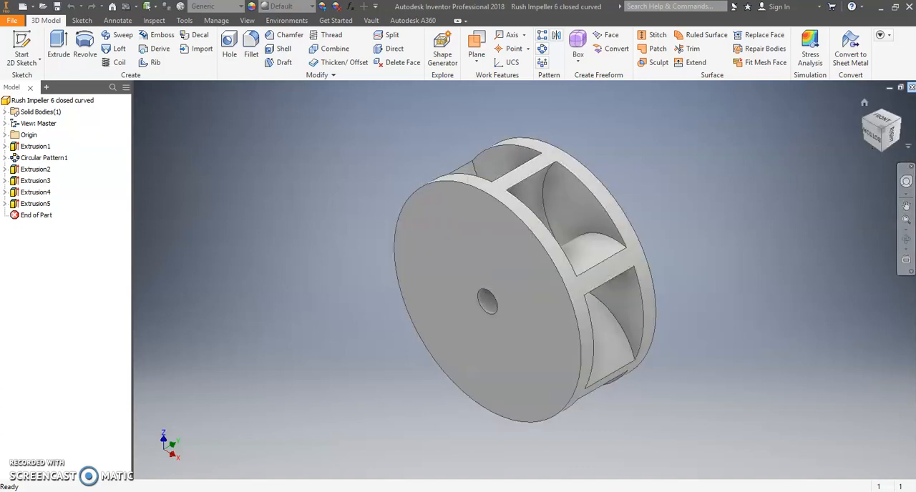
{"action": "left_click", "coordinate": [906, 239]}
{"action": "left_click_drag", "start_coordinate": [652, 281], "coordinate": [710, 317]}
{"action": "left_click", "coordinate": [864, 101]}
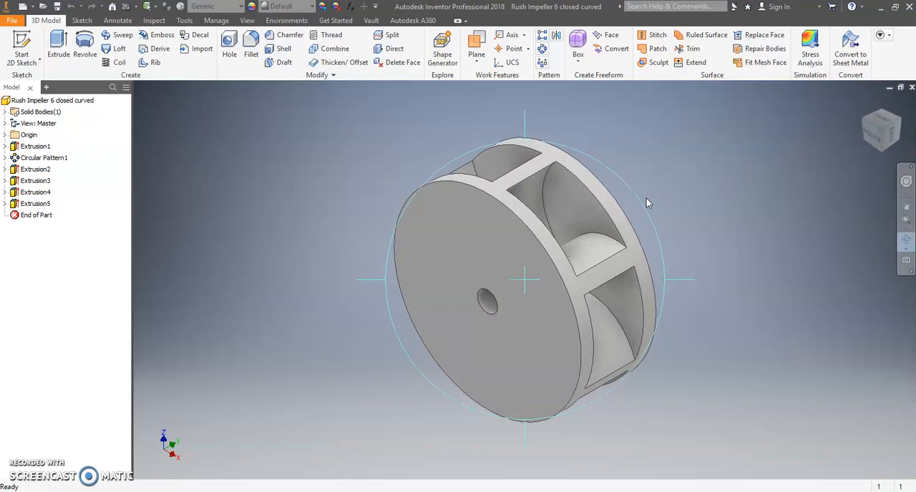
{"action": "left_click", "coordinate": [906, 239]}
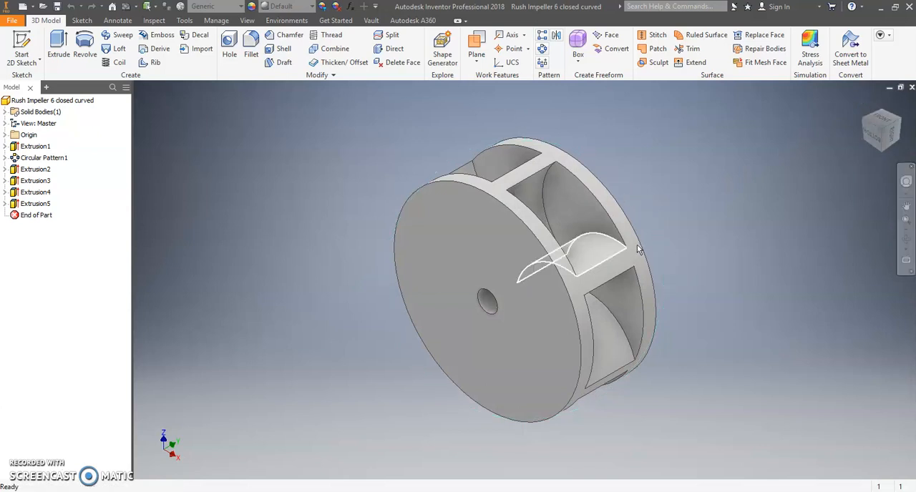